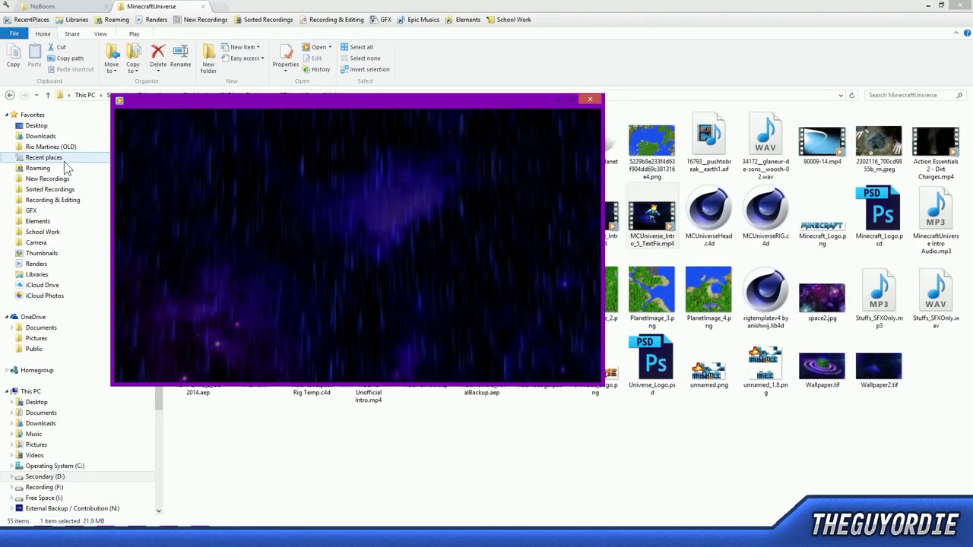
- Watch MCUniverse_Intro_5_TextFix.mp4 in full screen, skipping to its shockwave moment, and close the video
mouse_move(251, 169)
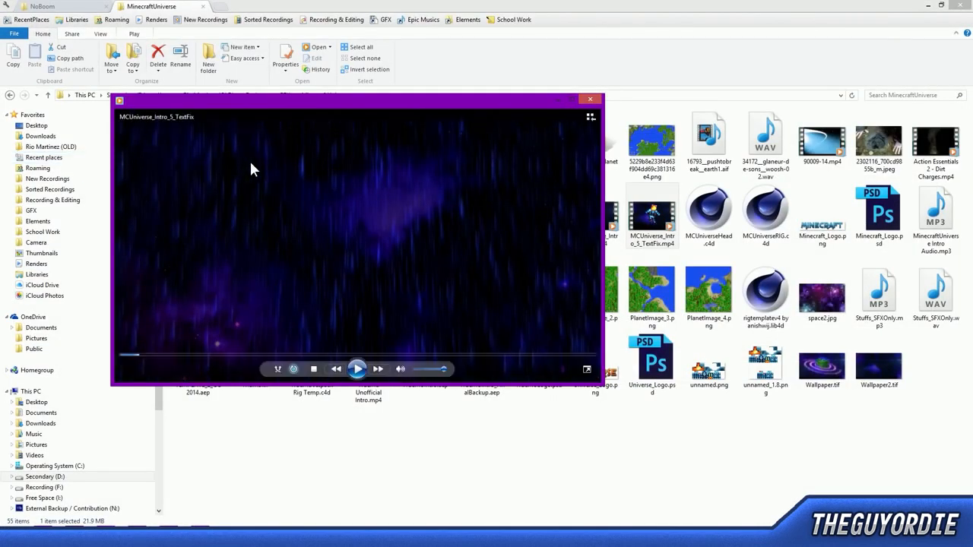
left_click_drag(422, 106, 477, 114)
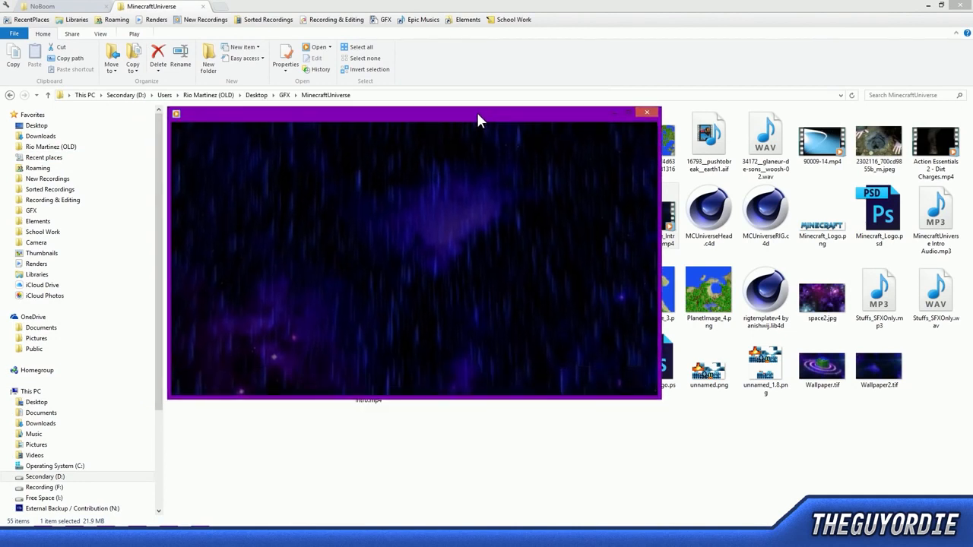
double_click(449, 179)
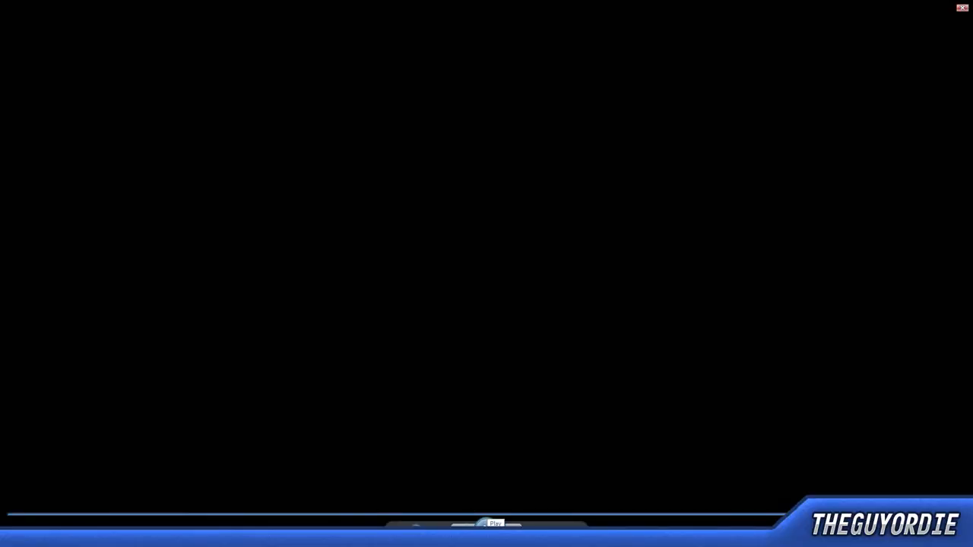
left_click(669, 516)
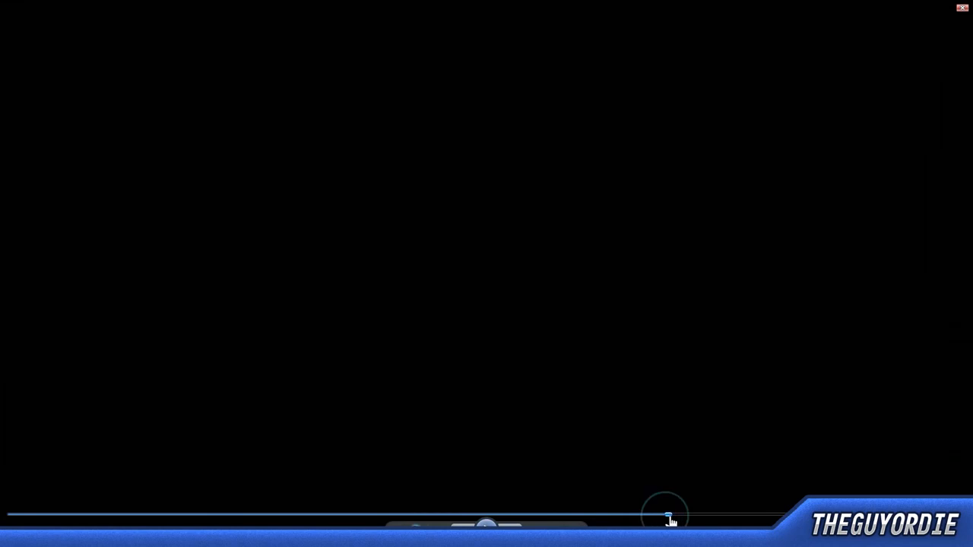
left_click(499, 514)
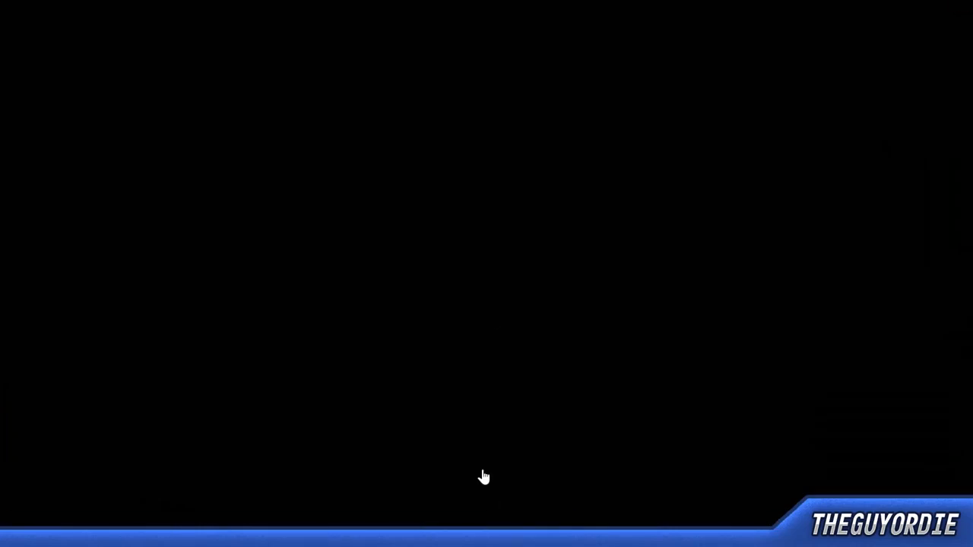
double_click(487, 309)
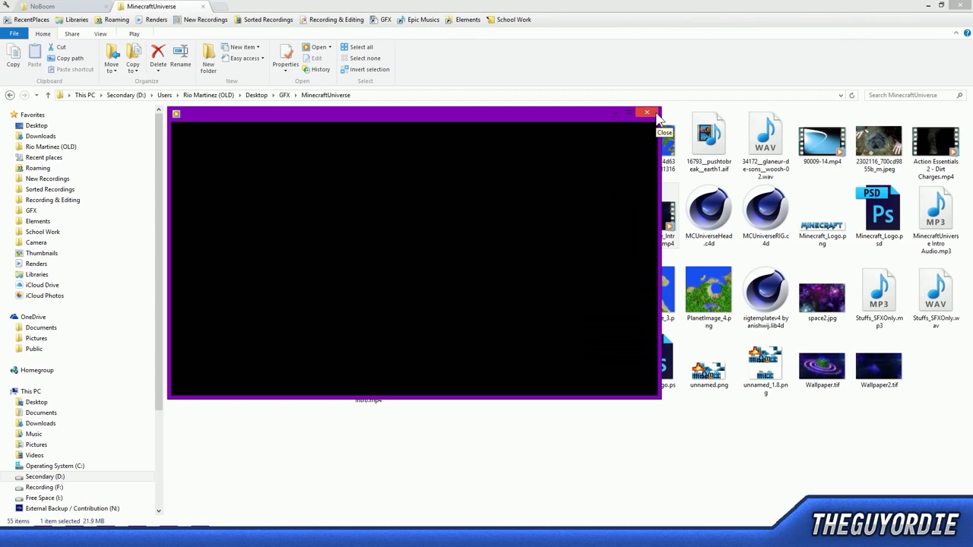
mouse_move(628, 136)
left_click(646, 113)
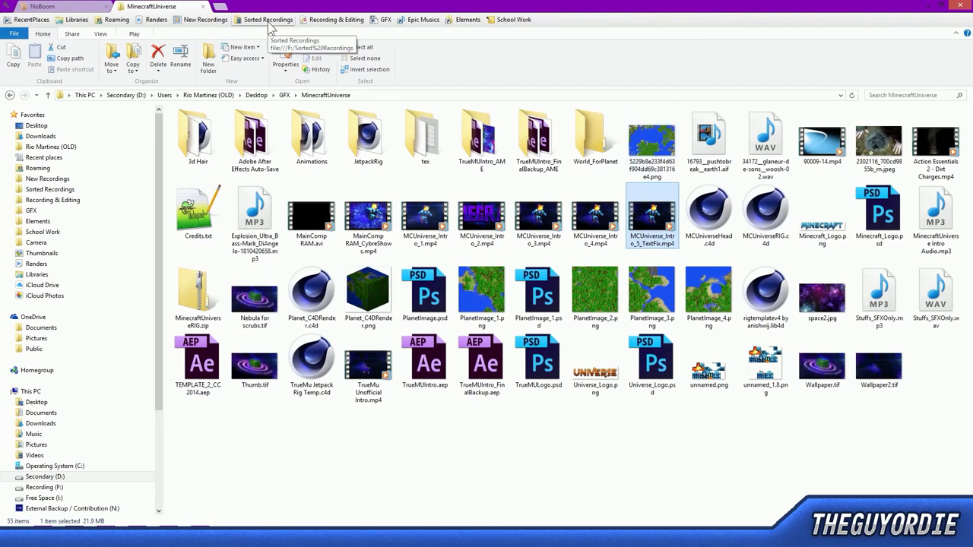
- Play NoBoomIntro_Revised.mp4 from the NoBoom folder in full screen, skip through it and close the video
left_click(72, 7)
left_click(153, 256)
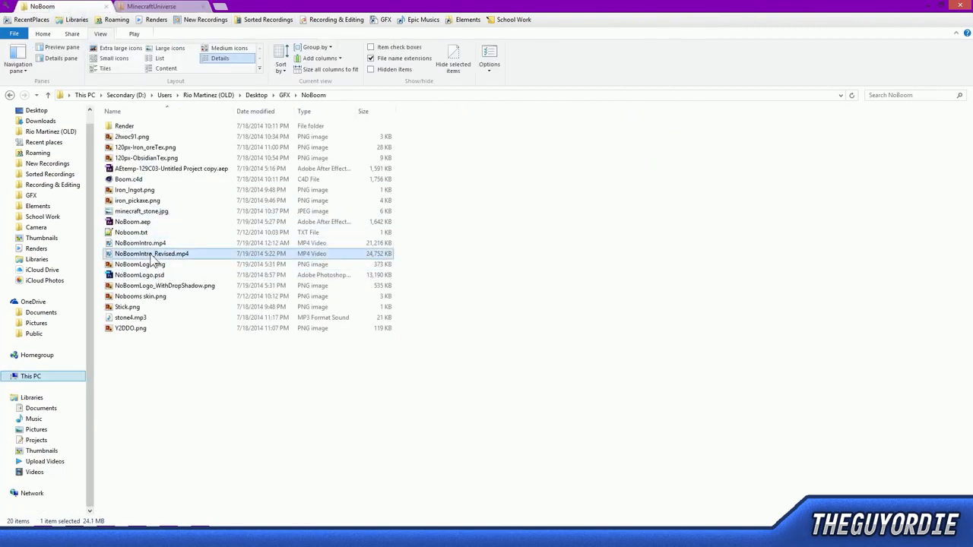
double_click(152, 258)
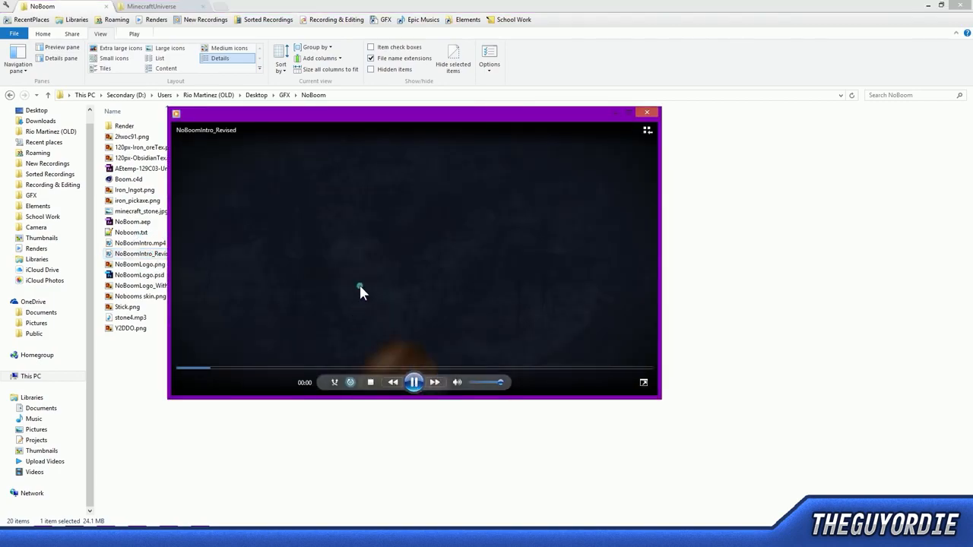
double_click(358, 285)
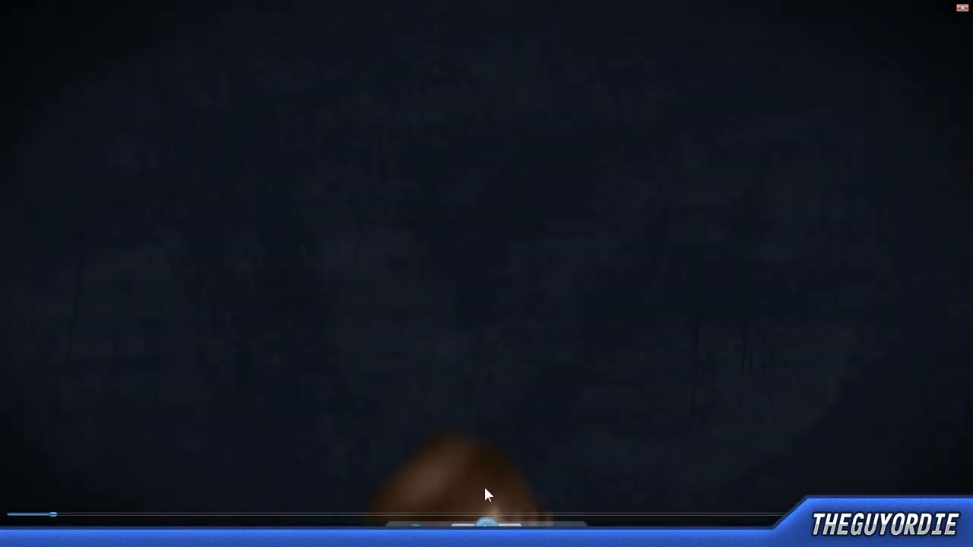
left_click(616, 516)
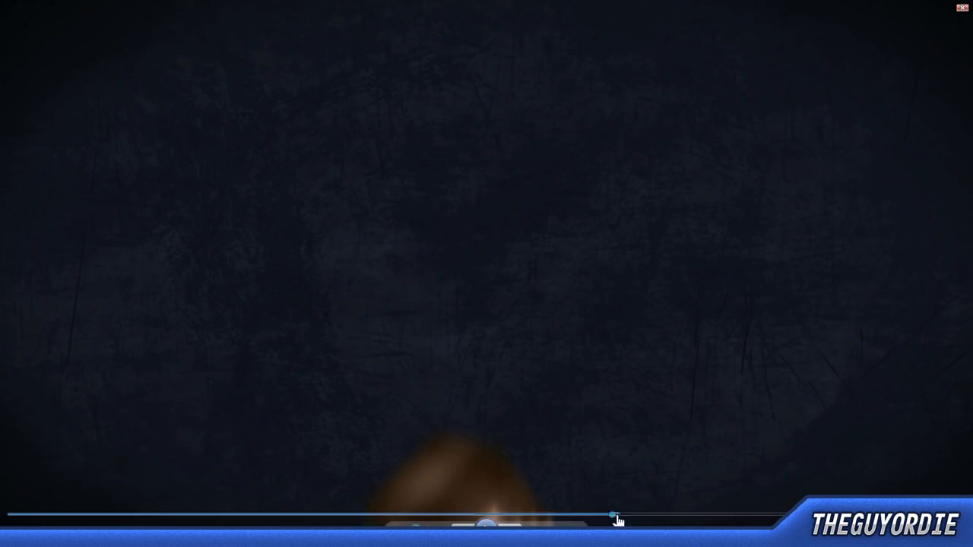
left_click(561, 517)
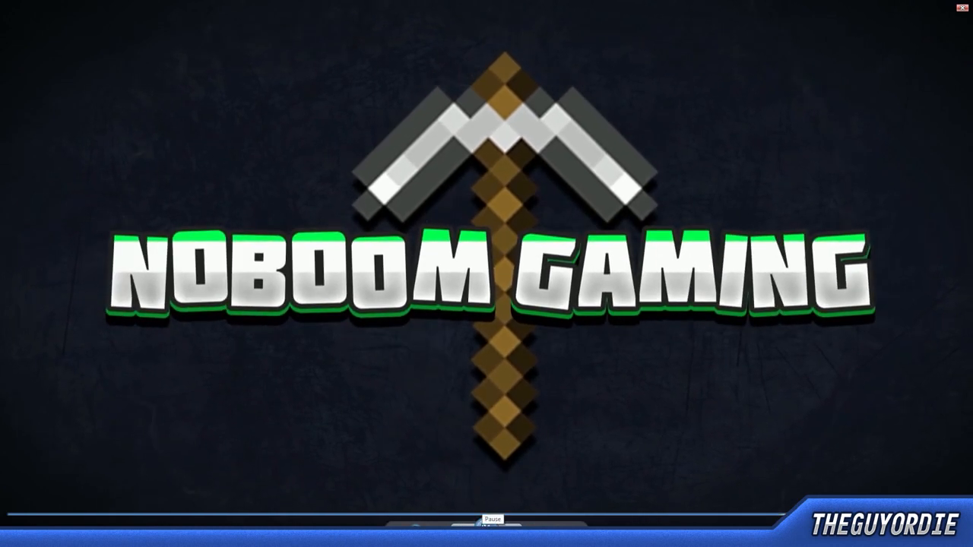
key("Escape")
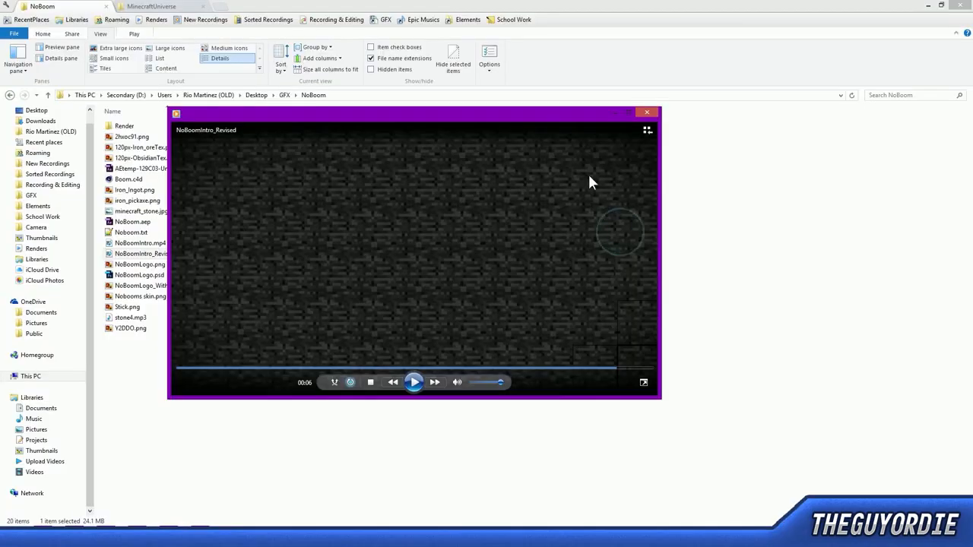
left_click(647, 111)
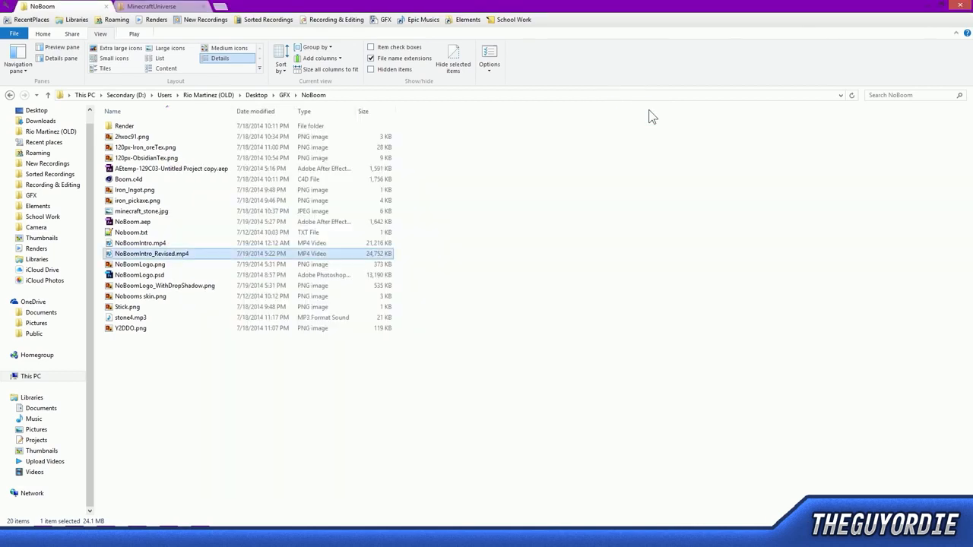
left_click(623, 252)
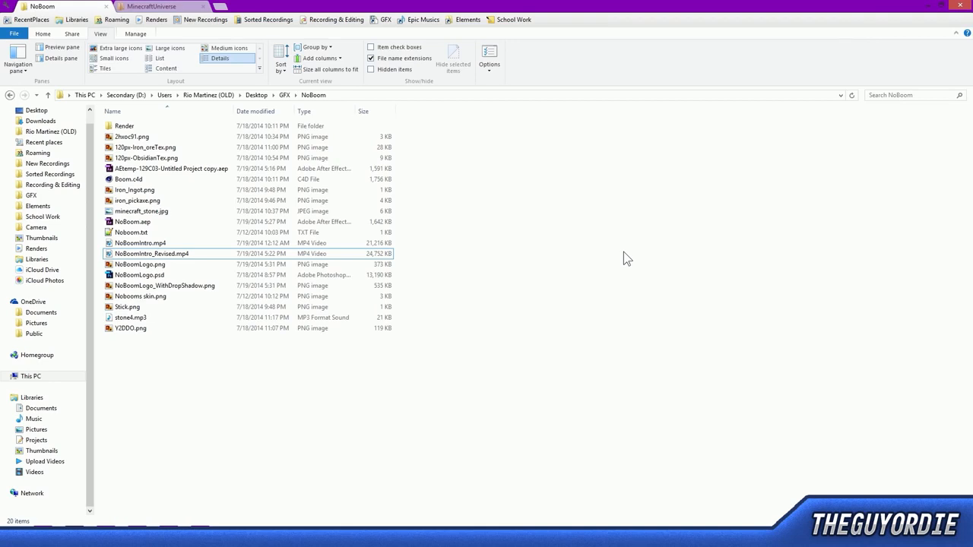
- Switch to After Effects and scrub through MainComp to review the logo animation
key("alt+Tab")
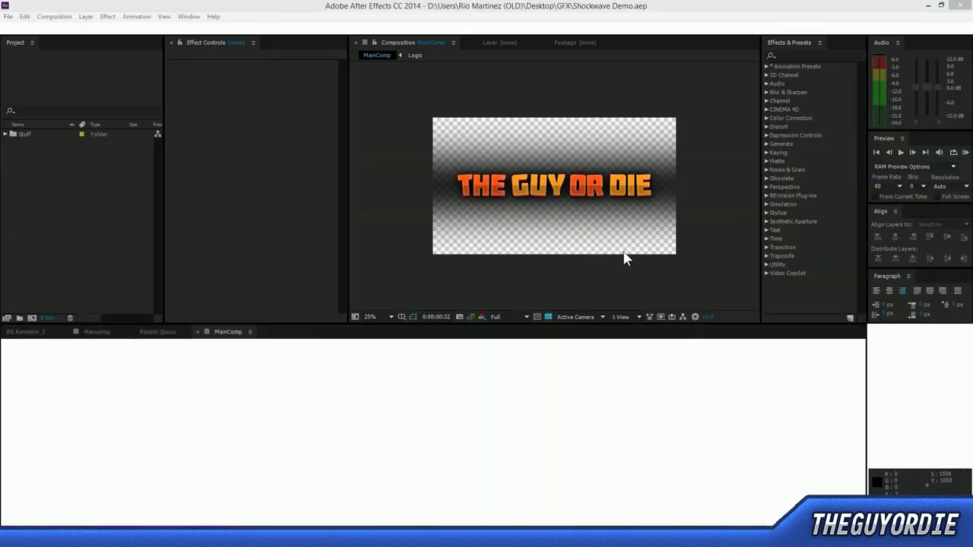
left_click(485, 6)
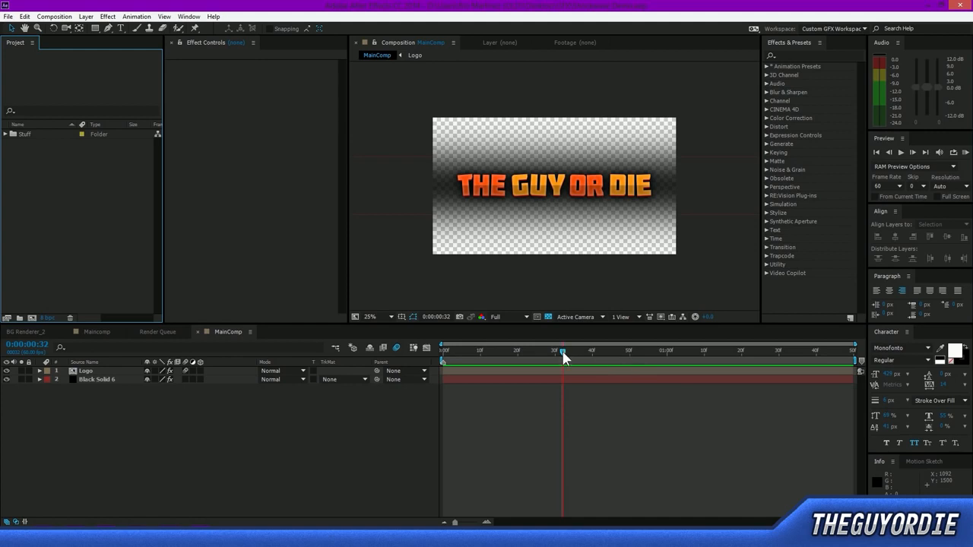
mouse_move(564, 356)
left_mouse_down()
mouse_move(429, 352)
mouse_move(548, 356)
left_mouse_up()
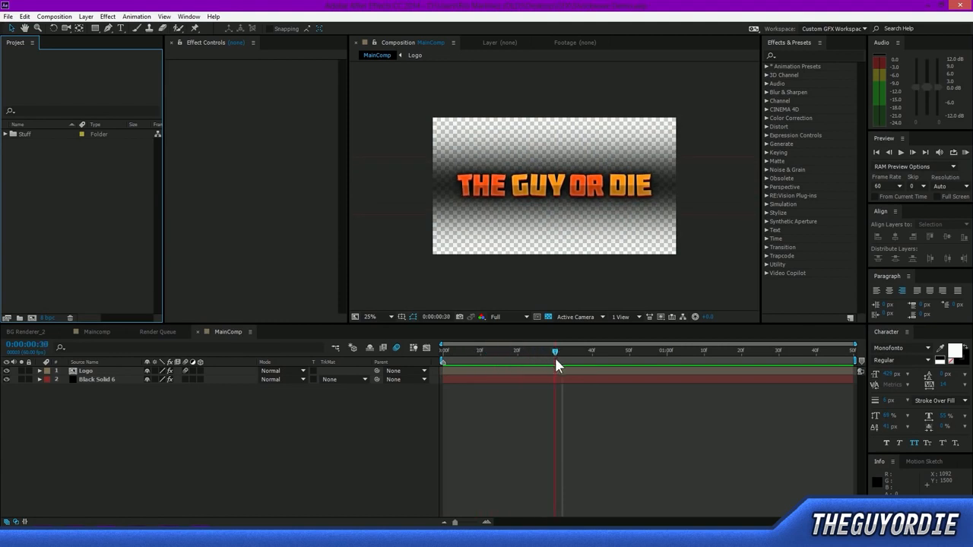
left_click_drag(617, 357, 538, 405)
left_click_drag(572, 399, 749, 414)
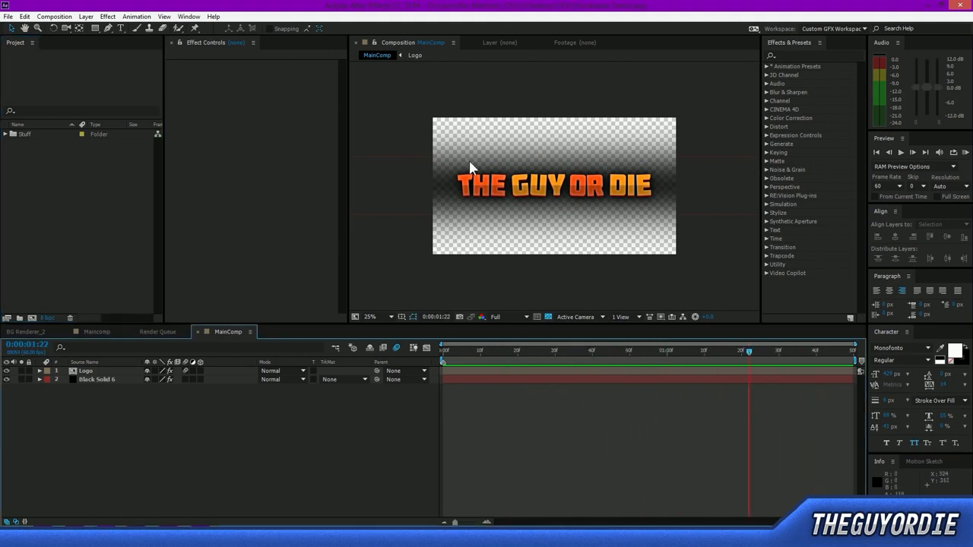
- Reveal the Logo layer's Scale keyframes and review the scaling animation, parking the current time at 0:00:00:05
left_click(113, 370)
key("s")
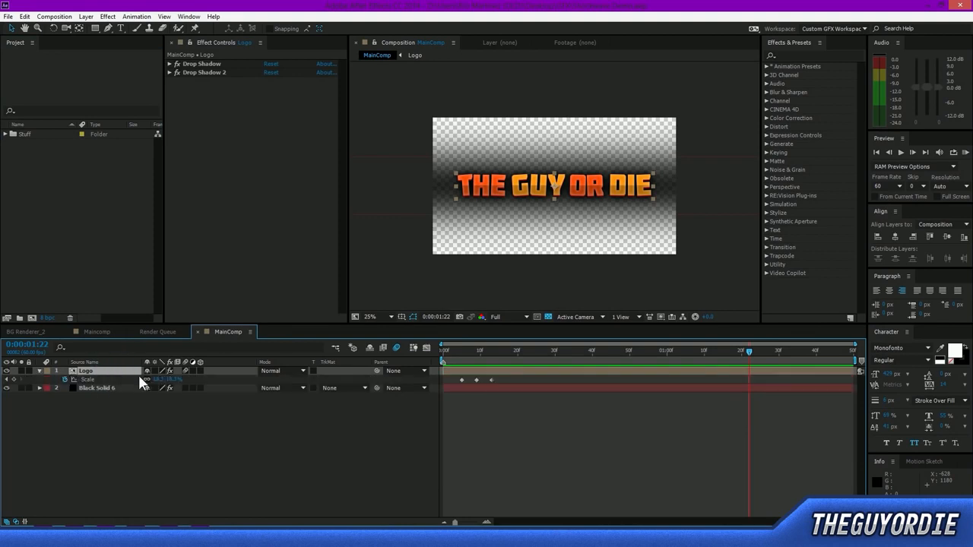
left_click_drag(168, 379, 180, 384)
left_click(696, 407)
left_click_drag(747, 354, 555, 365)
key("space")
mouse_move(481, 364)
left_mouse_down()
mouse_move(454, 362)
mouse_move(462, 363)
left_mouse_up()
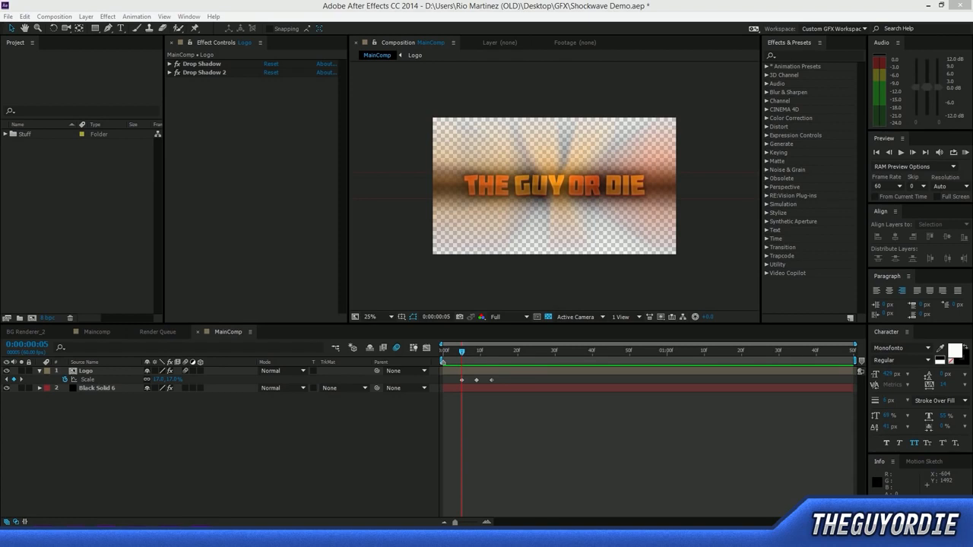
- Import the Blue Shockwave.avi footage into the project
left_click_drag(81, 267, 95, 223)
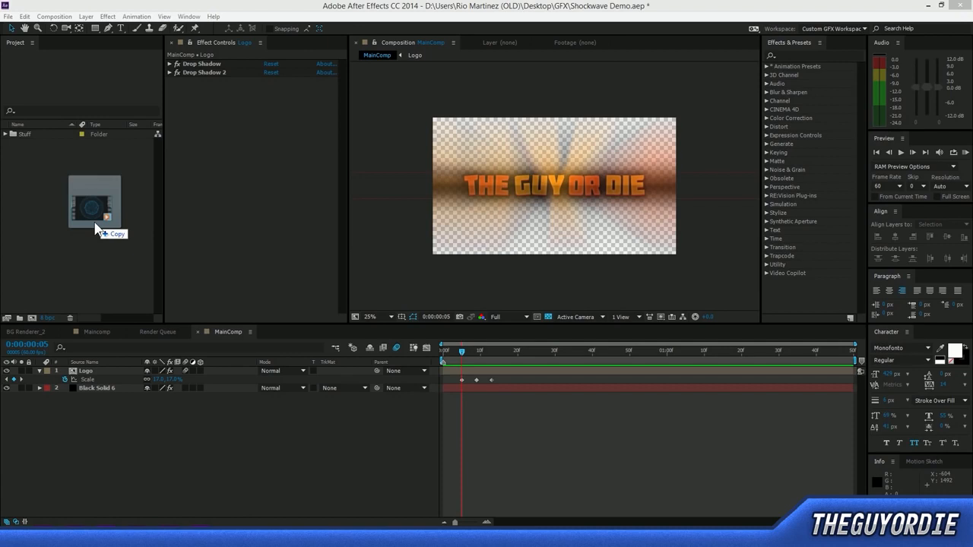
left_click_drag(95, 225, 94, 224)
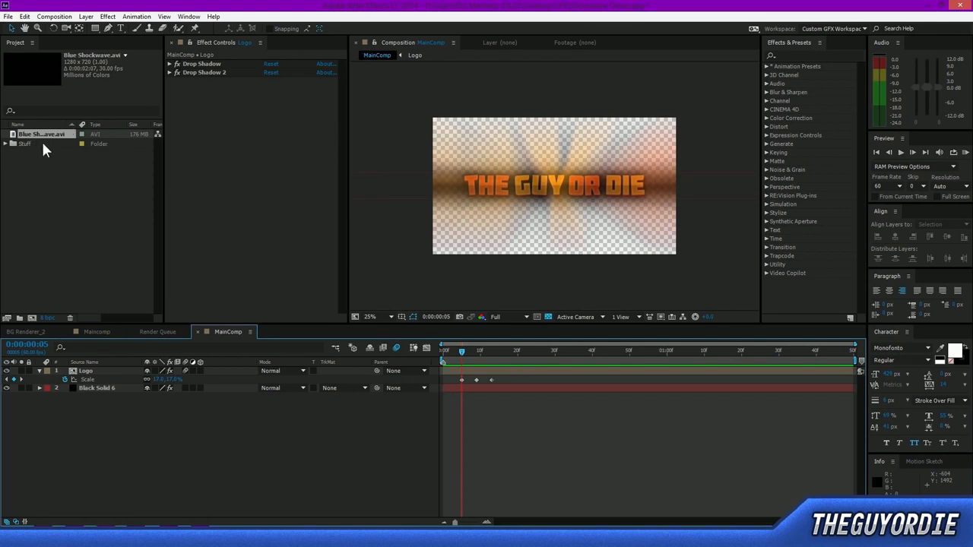
left_click(44, 135)
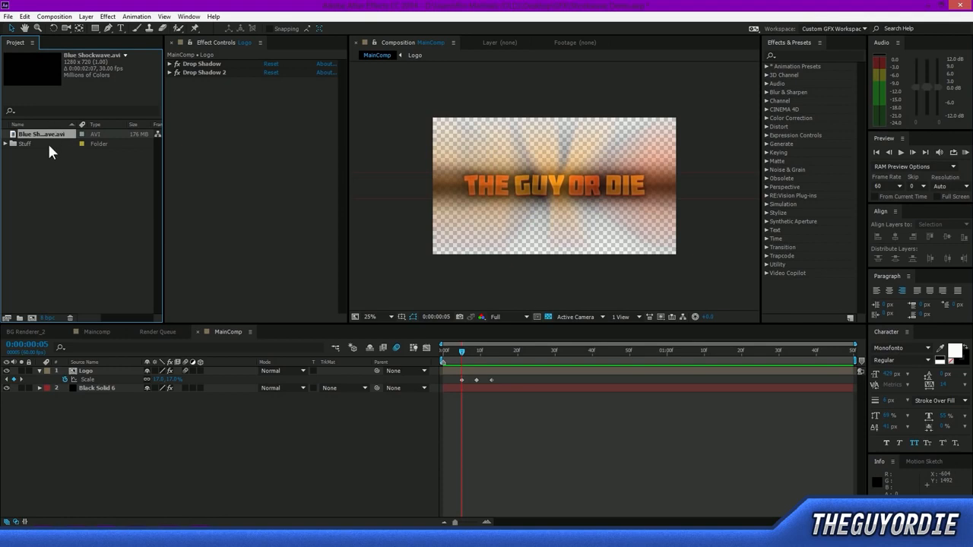
left_click(49, 143)
left_click(53, 177)
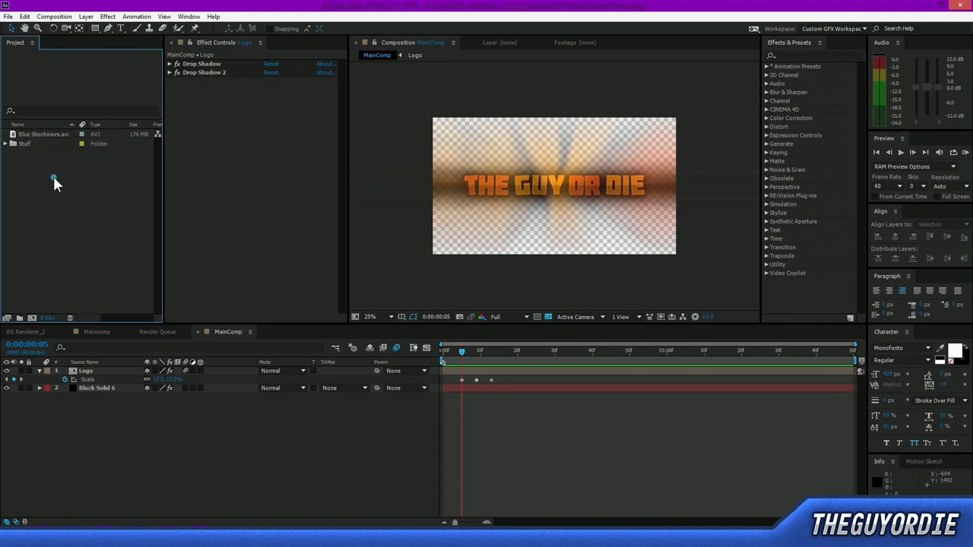
- Create a new composition from the Blue Shockwave.avi footage and scrub through the shockwave to 0:00:00:14
left_click(45, 133)
left_click_drag(42, 132, 32, 311)
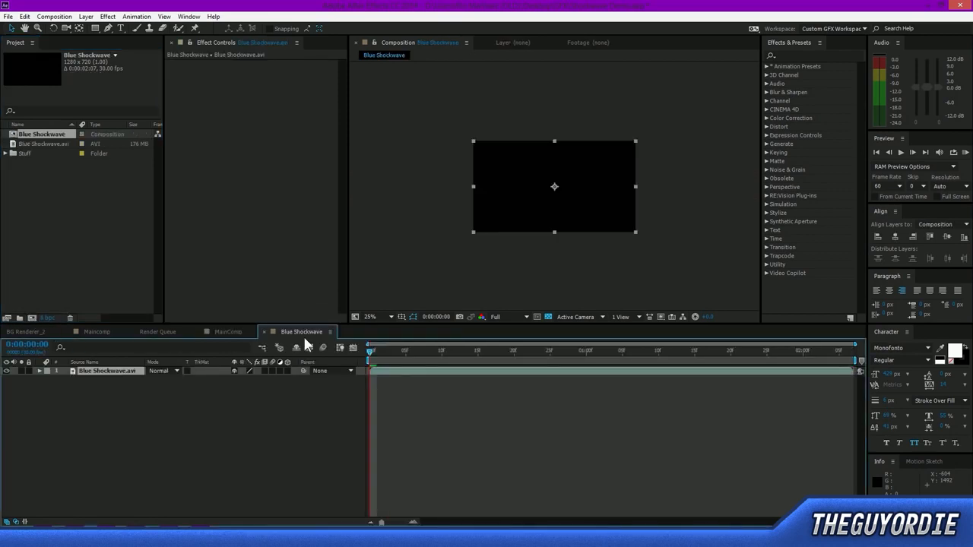
key("period")
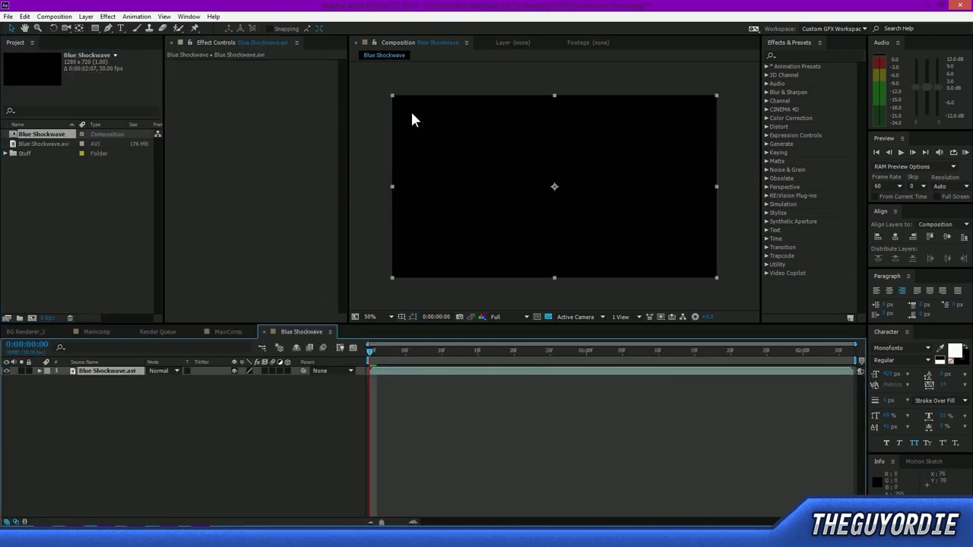
left_click(383, 286)
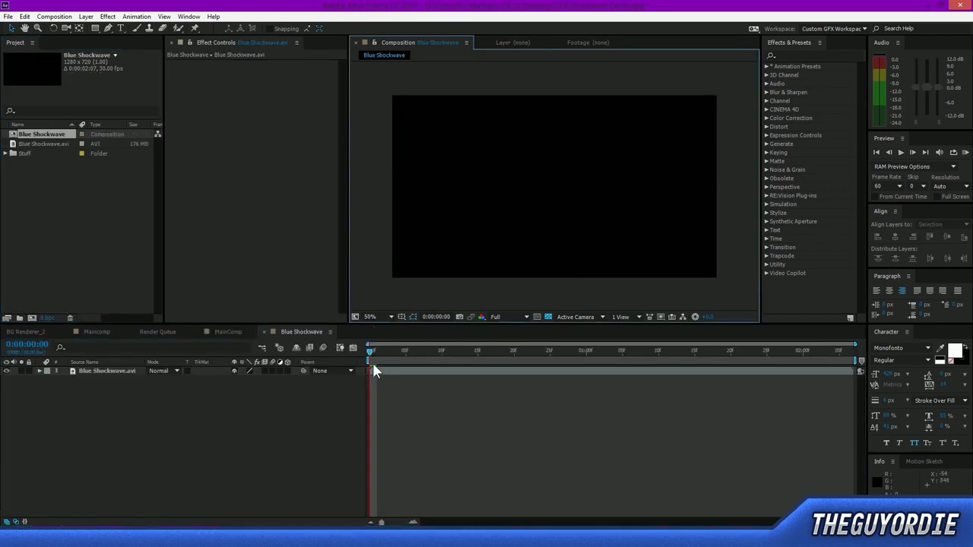
left_click_drag(372, 352, 471, 371)
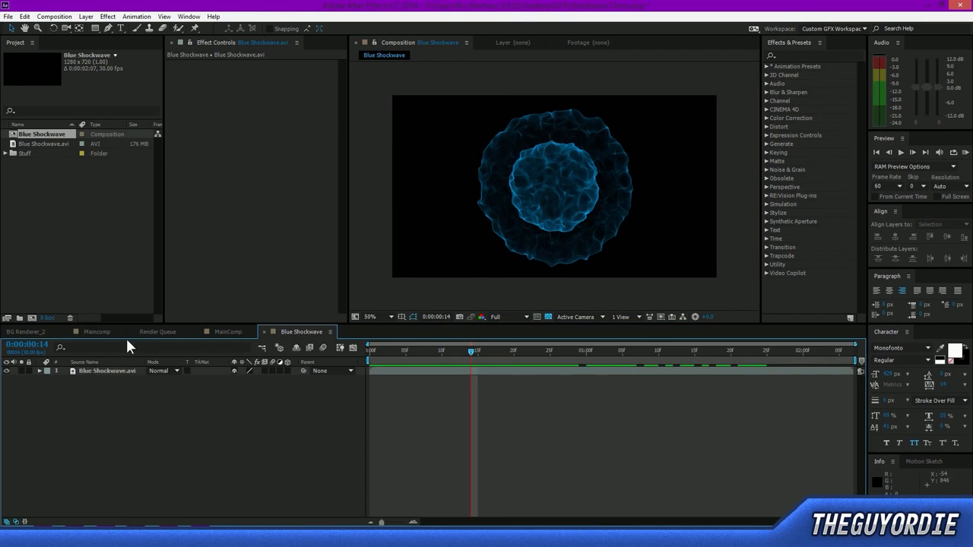
- Close the other Maincomp composition, return to the logo's MainComp and set the current time to 0:00:00:06
left_click(100, 333)
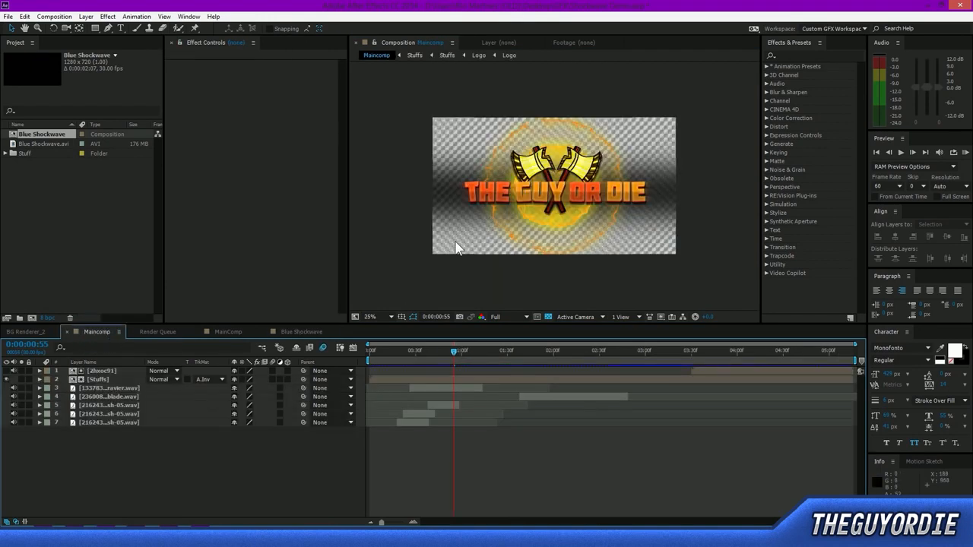
left_click(66, 332)
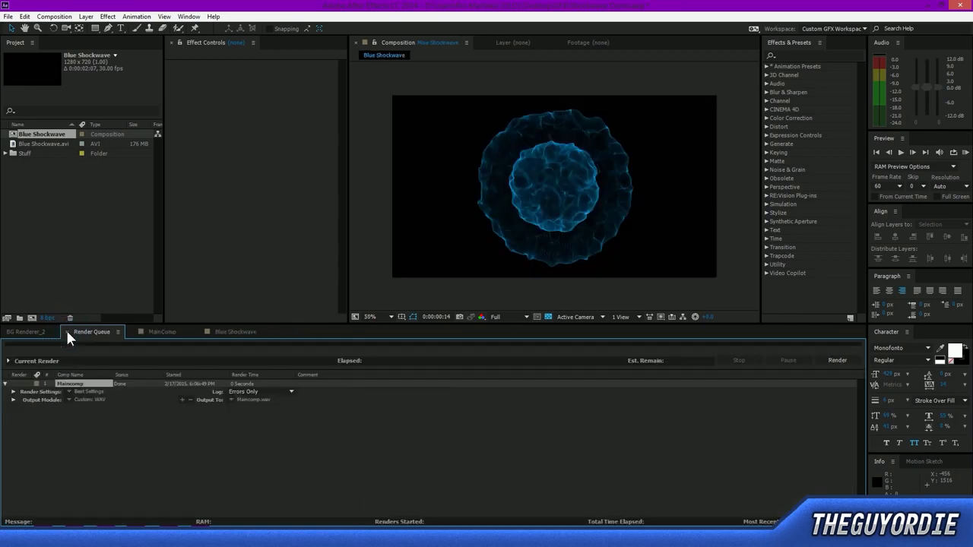
left_click(163, 335)
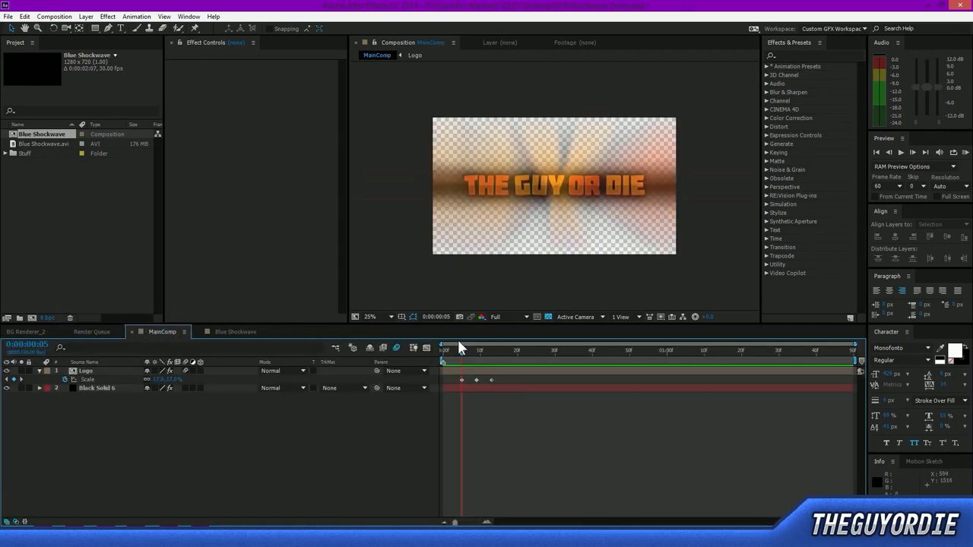
left_click_drag(460, 354, 465, 360)
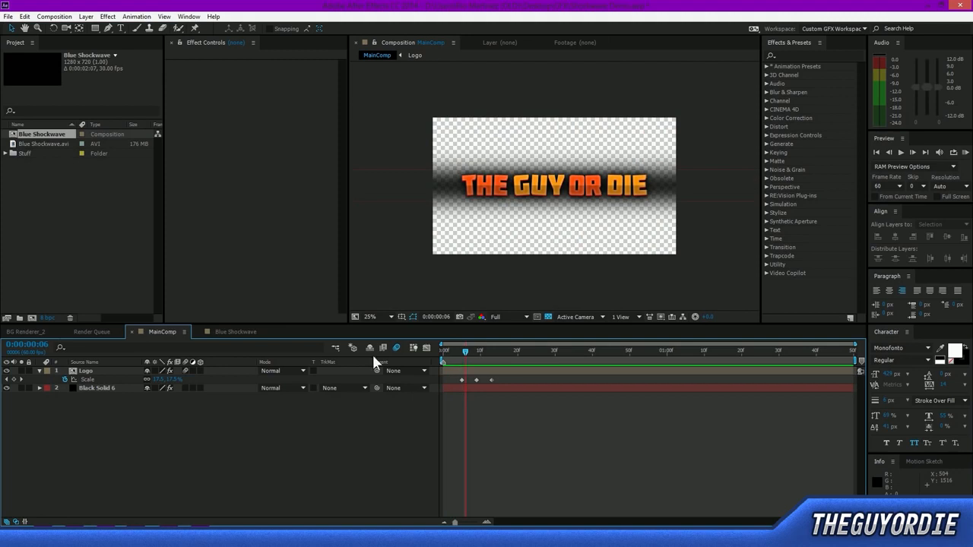
- Place the Blue Shockwave composition between the Logo and Black Solid 6 layers in MainComp and scale it to fill the frame
left_click(41, 134)
left_click(33, 143)
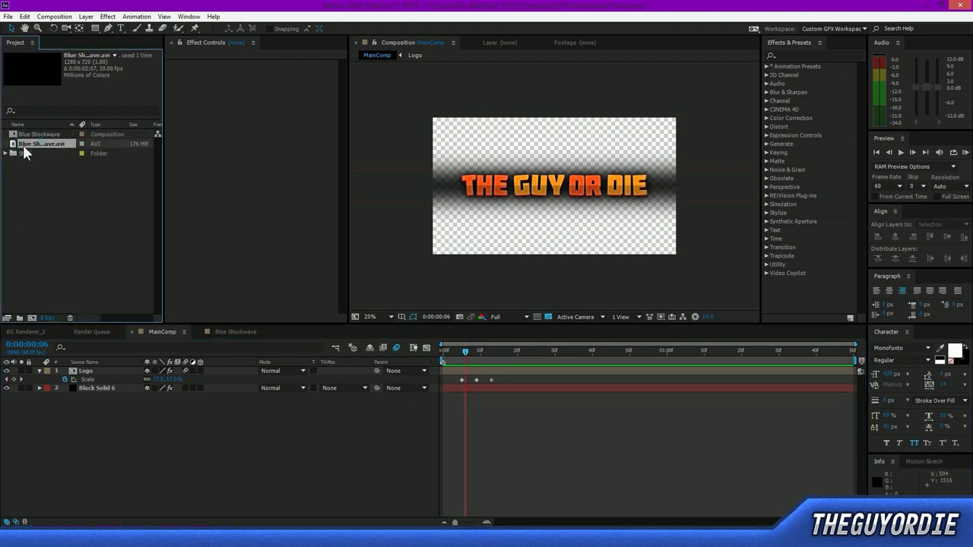
left_click(37, 135)
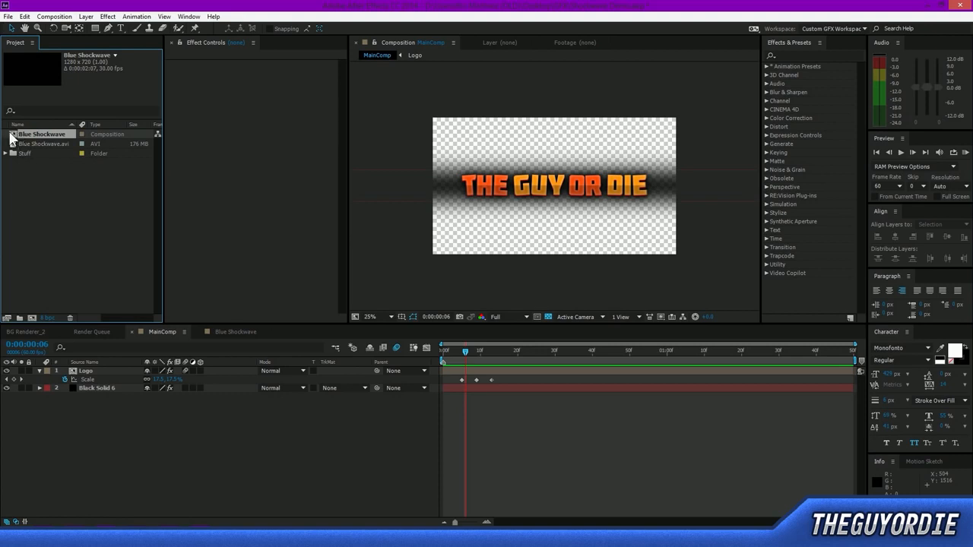
left_click_drag(14, 135, 95, 382)
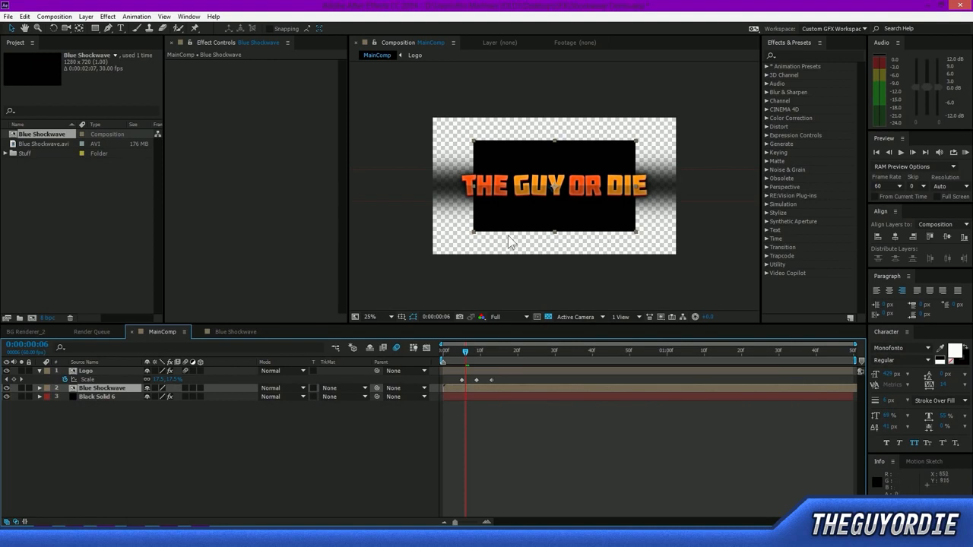
left_click_drag(473, 232, 431, 258)
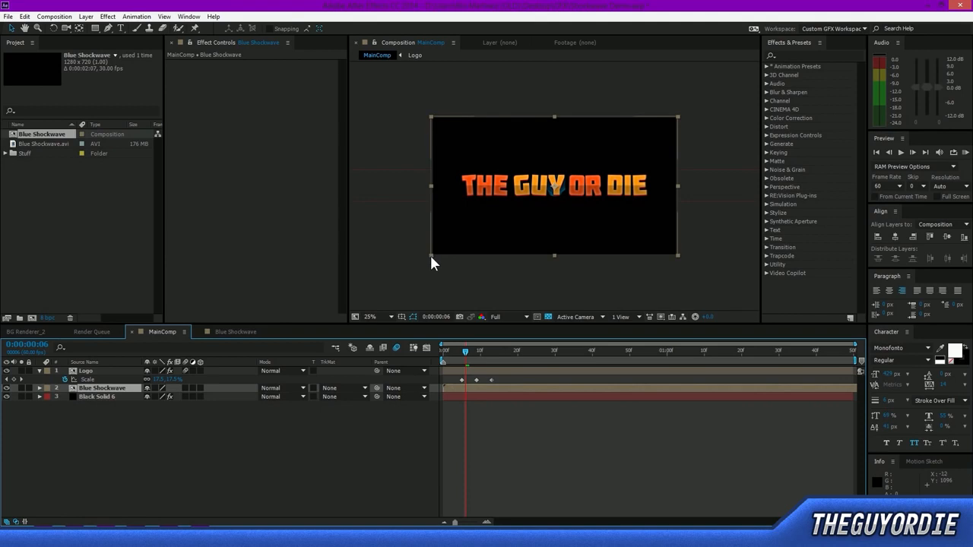
left_click(480, 434)
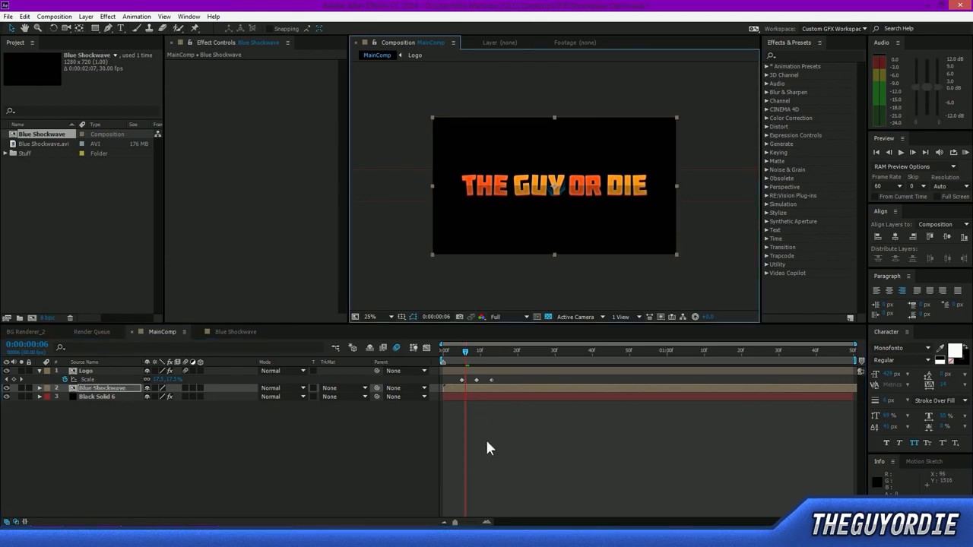
- Scrub MainComp to 0:00:00:50 and toggle the Blue Shockwave layer's visibility to compare the frame with and without its black background
left_click_drag(461, 353, 628, 368)
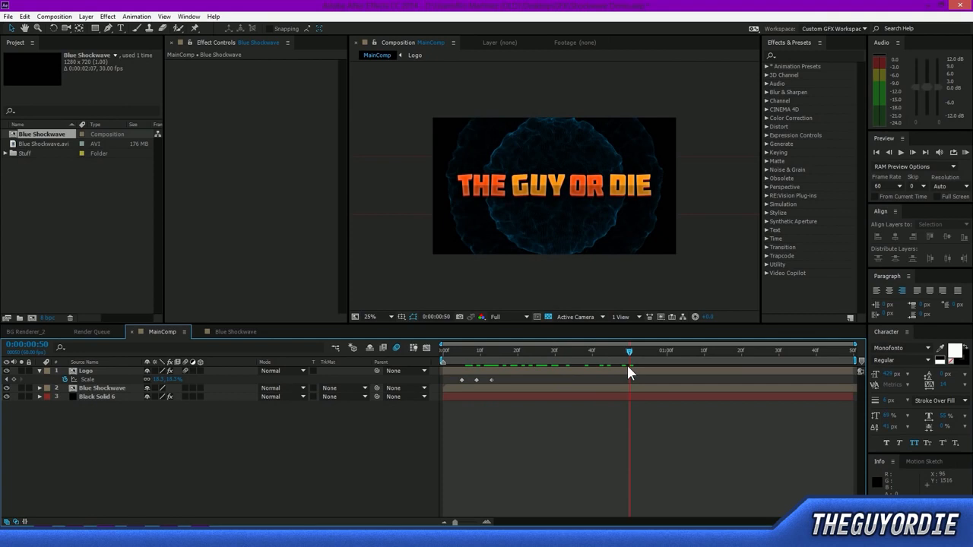
left_click(8, 389)
left_click(8, 389)
left_click(7, 388)
left_click(8, 389)
left_click(7, 388)
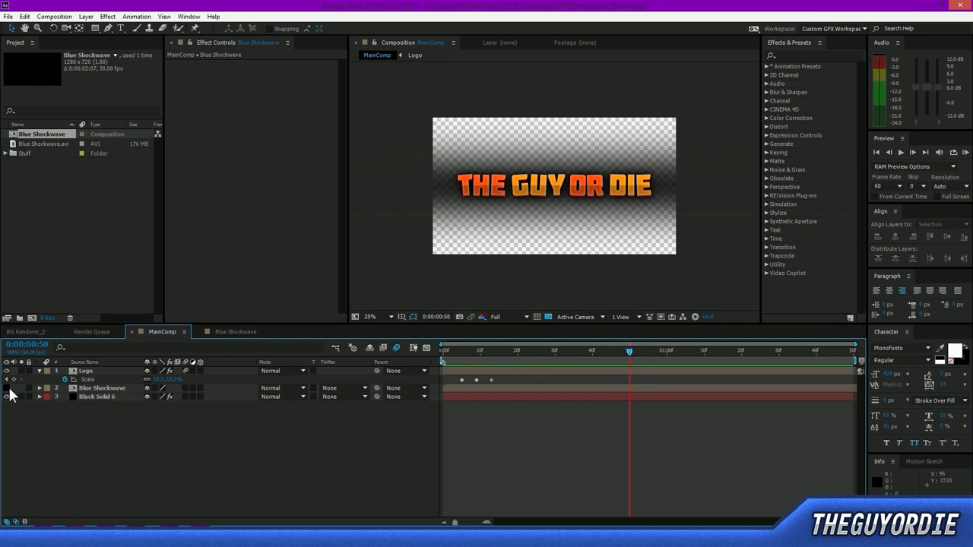
left_click(7, 388)
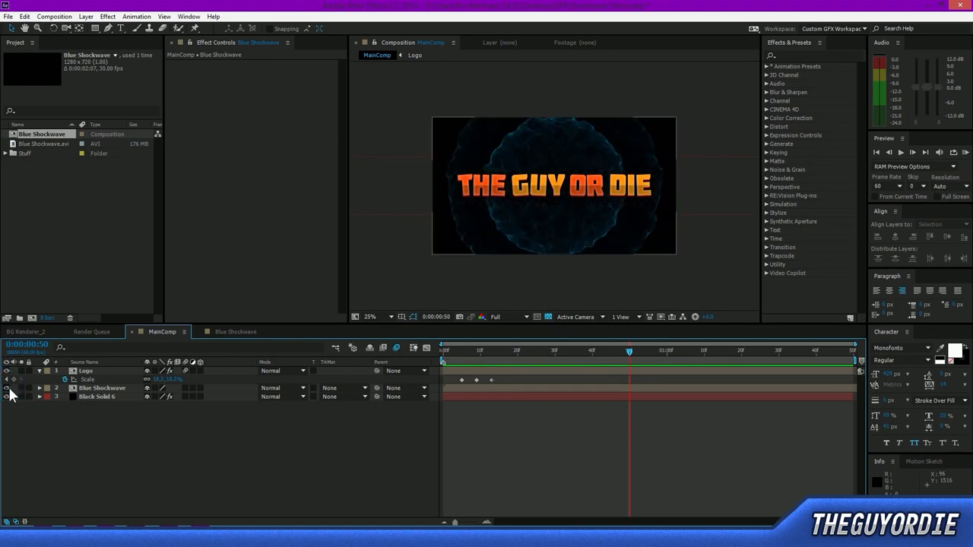
left_click(8, 388)
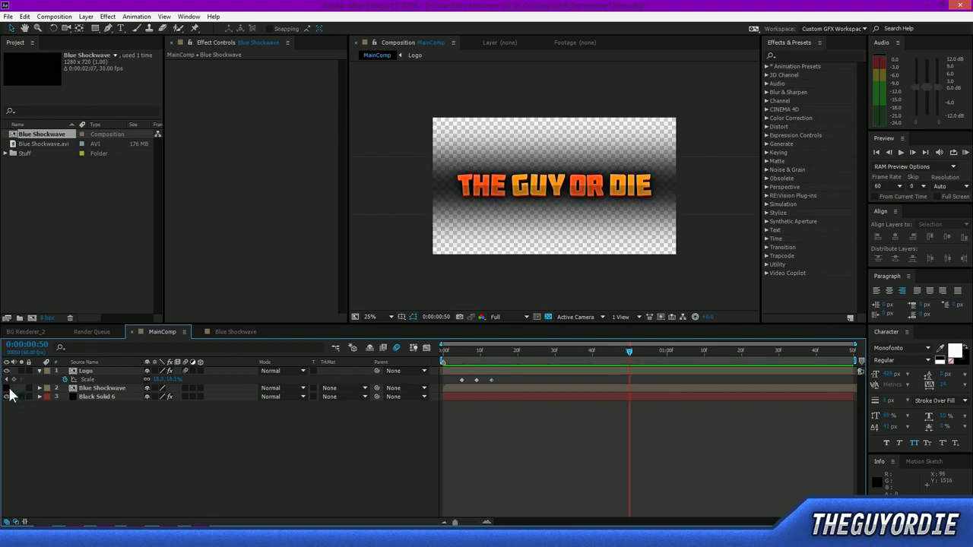
left_click(7, 389)
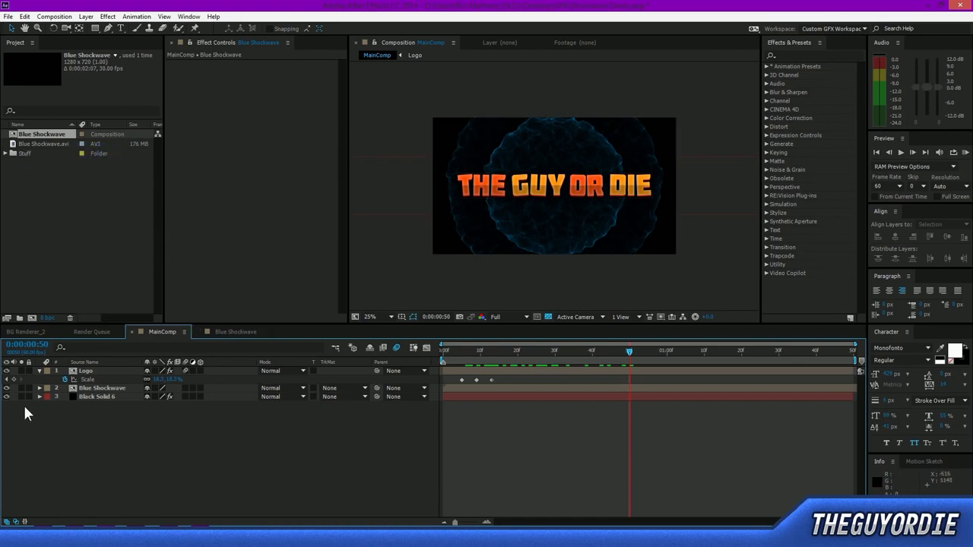
- In the Blue Shockwave composition, toggle the footage layer's visibility and the transparency grid to examine whether the background is opaque
left_click(225, 333)
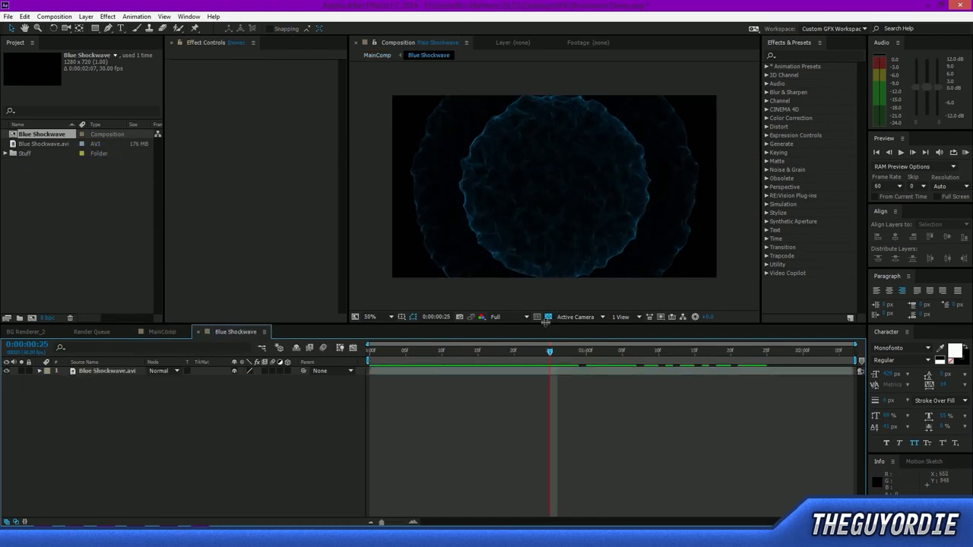
left_click(6, 372)
left_click(6, 372)
left_click(6, 372)
left_click(6, 371)
left_click(6, 372)
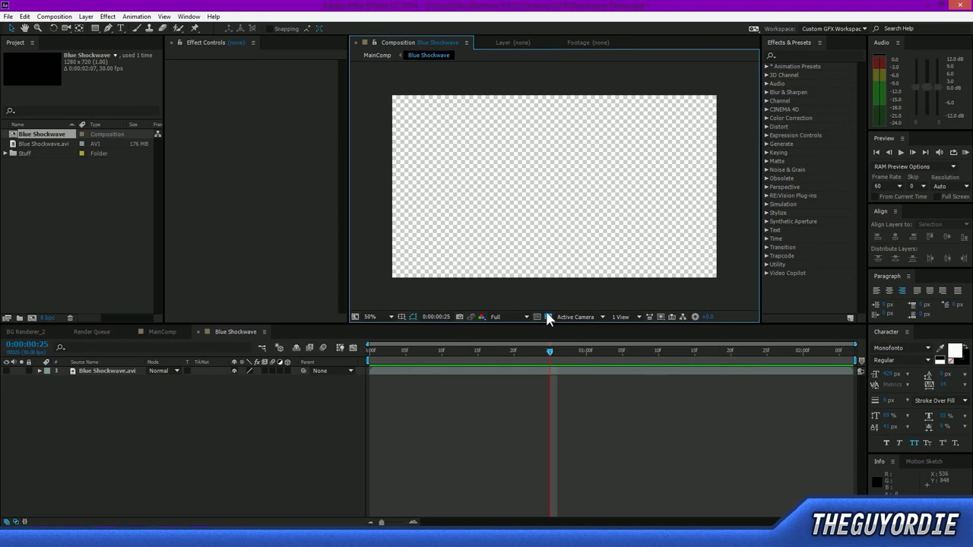
left_click(547, 317)
left_click(547, 317)
left_click(546, 316)
left_click(547, 316)
left_click(547, 316)
left_click_drag(372, 84, 726, 293)
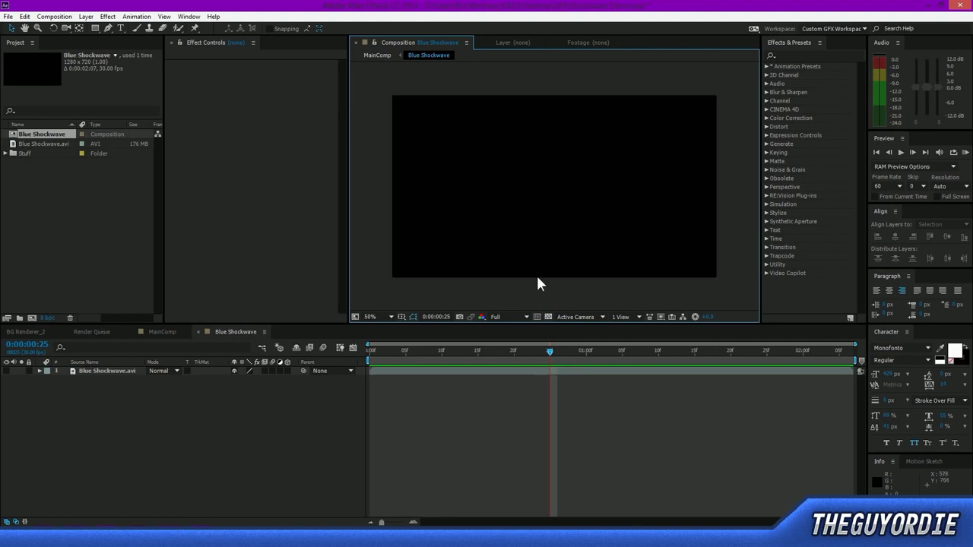
left_click(548, 316)
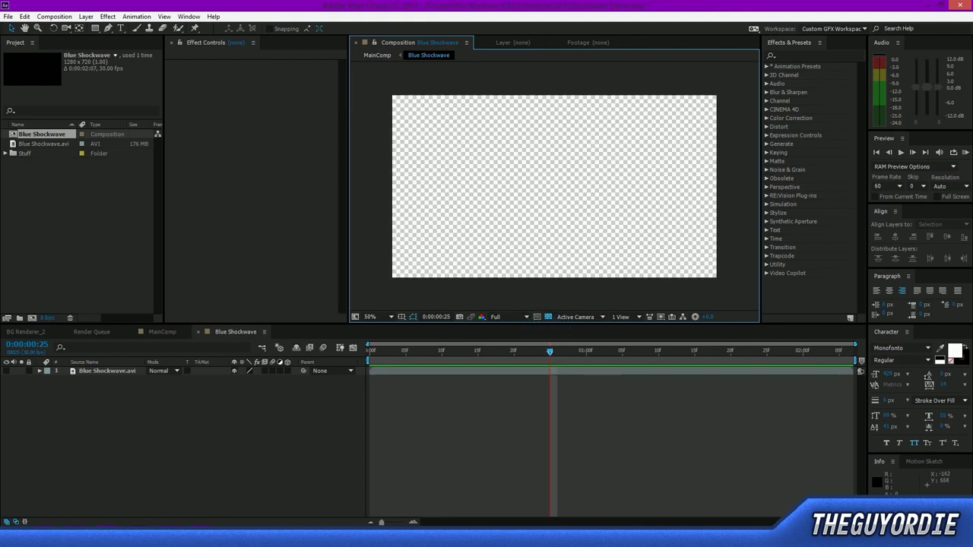
left_click(6, 372)
left_click(6, 371)
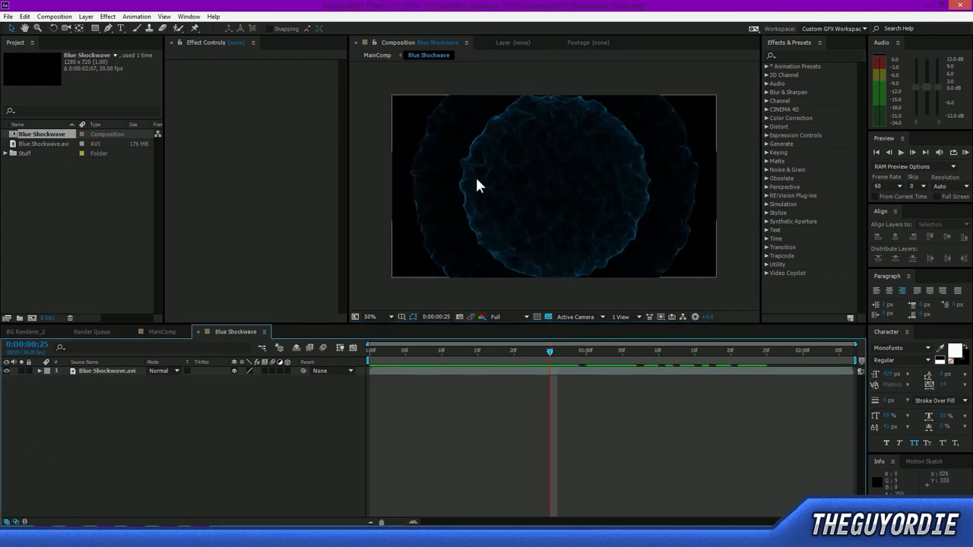
- Check the Blue Shockwave layer in MainComp and return to the Blue Shockwave composition
left_click(162, 333)
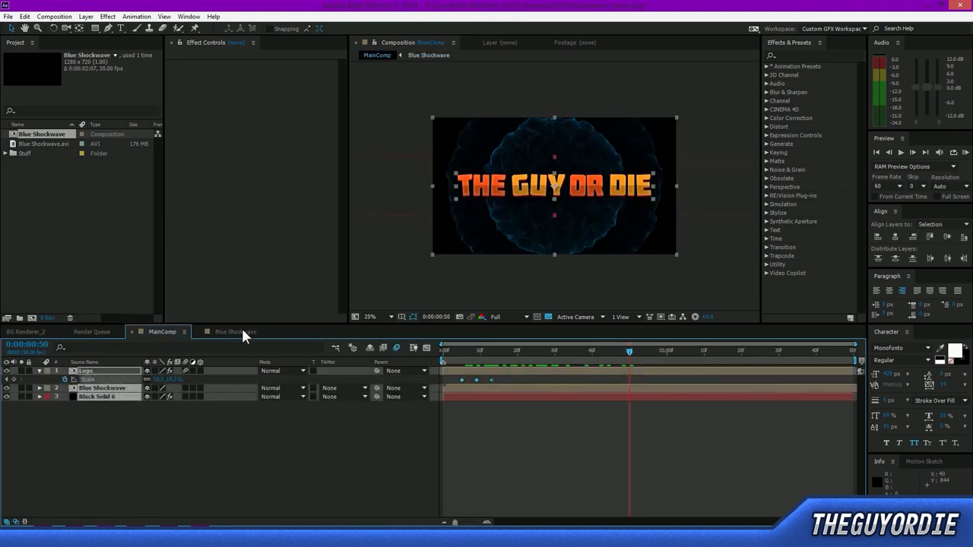
left_click(238, 331)
left_click(162, 333)
left_click(73, 411)
left_click(88, 389)
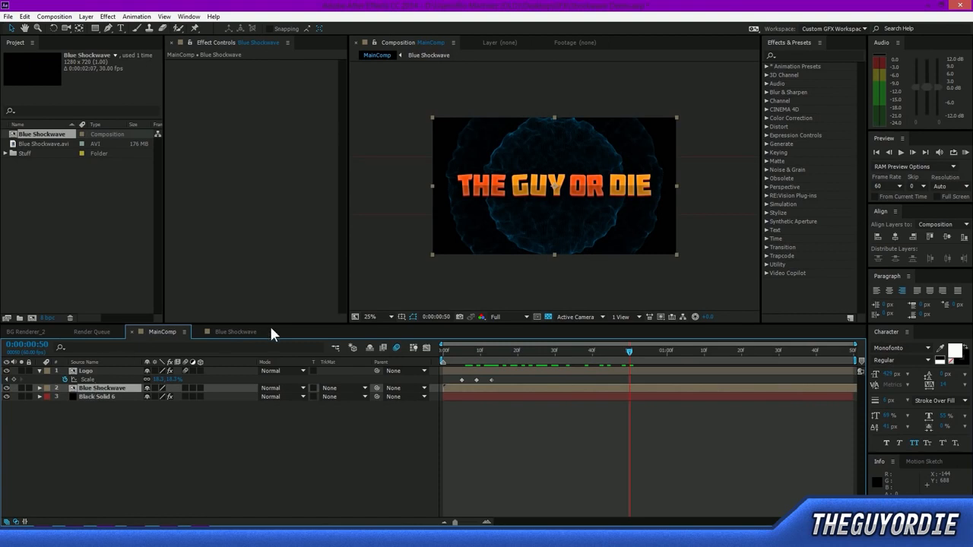
left_click(236, 332)
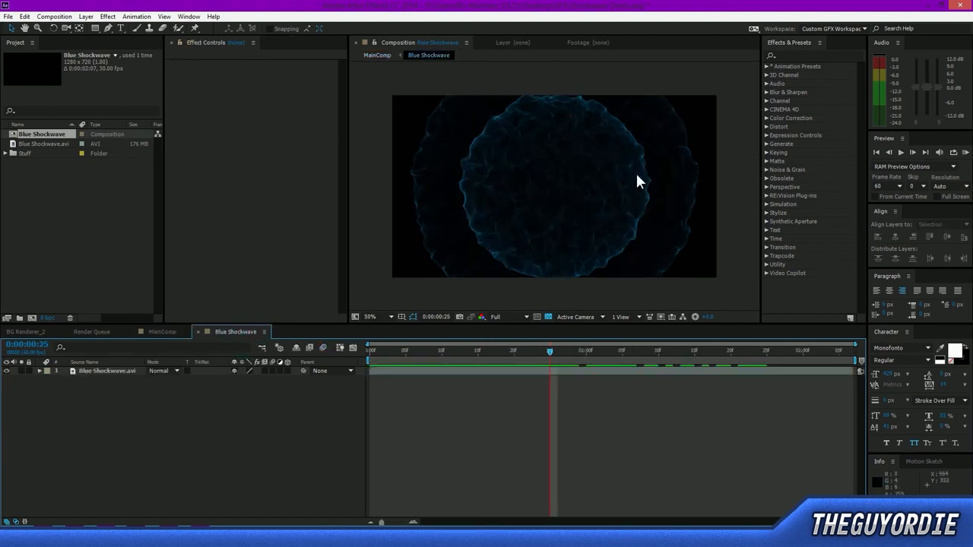
- Find the Color Key effect and apply it to the Blue Shockwave.avi layer
left_click(797, 56)
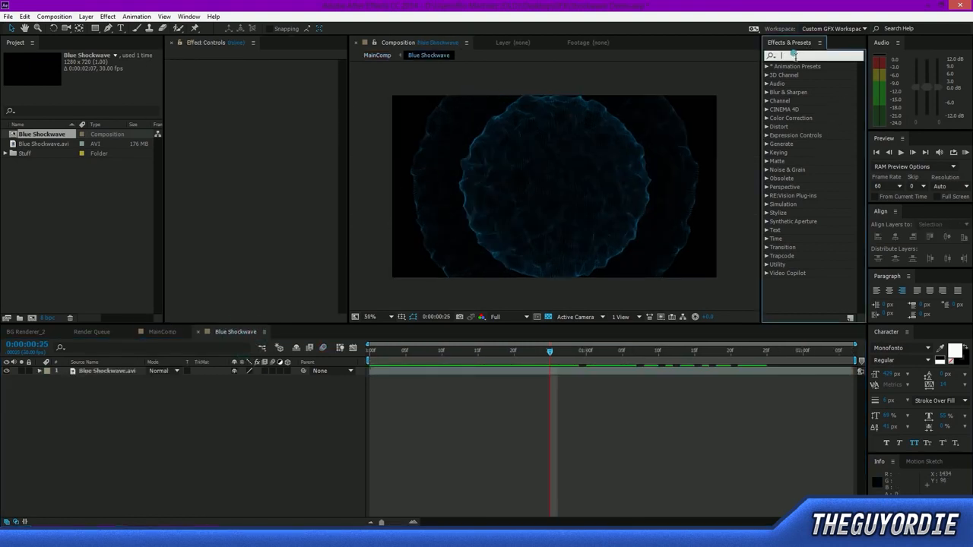
type("linear")
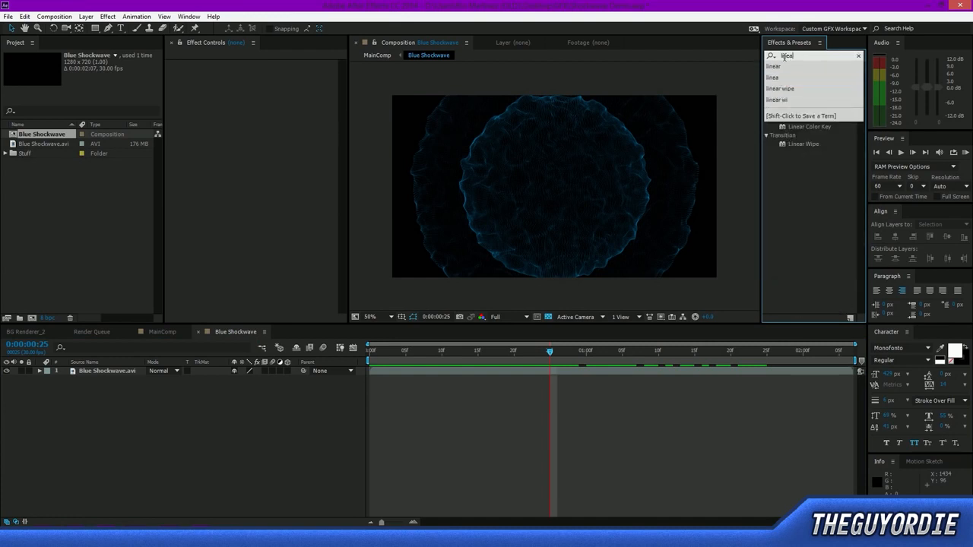
left_click(786, 67)
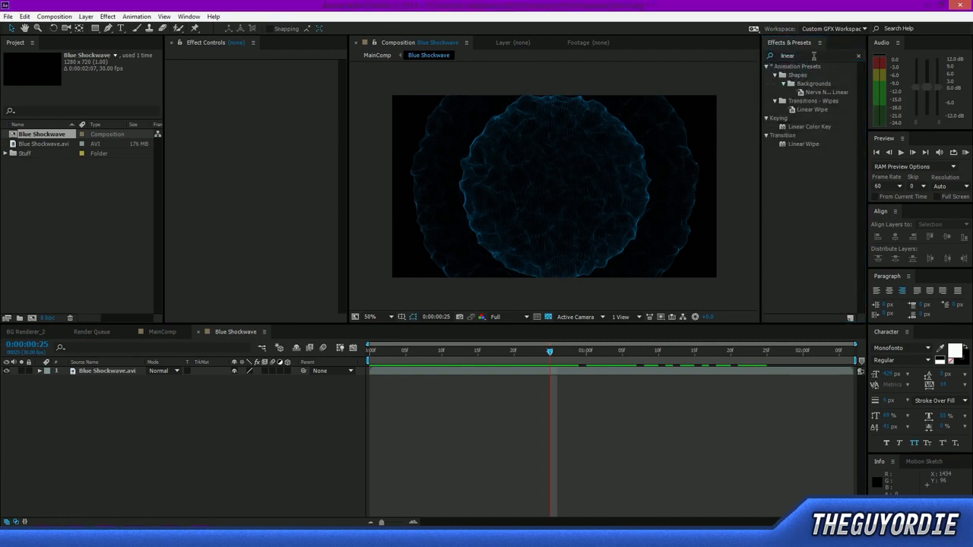
left_click(813, 56)
type("color key")
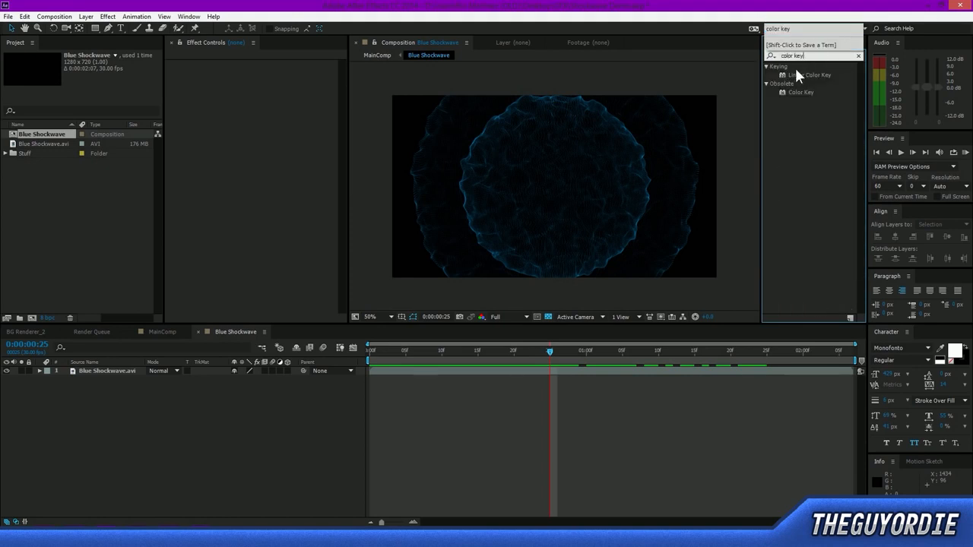
left_click_drag(792, 91, 130, 373)
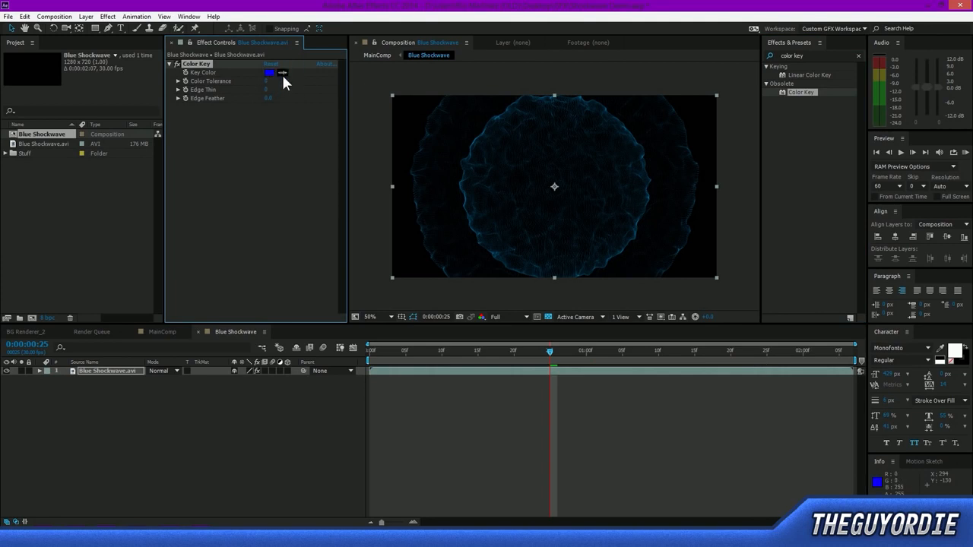
- Set the Color Key's Key Color to the black sampled from the footage background and inspect the keyed pixels up close
left_click(282, 73)
left_click(408, 118)
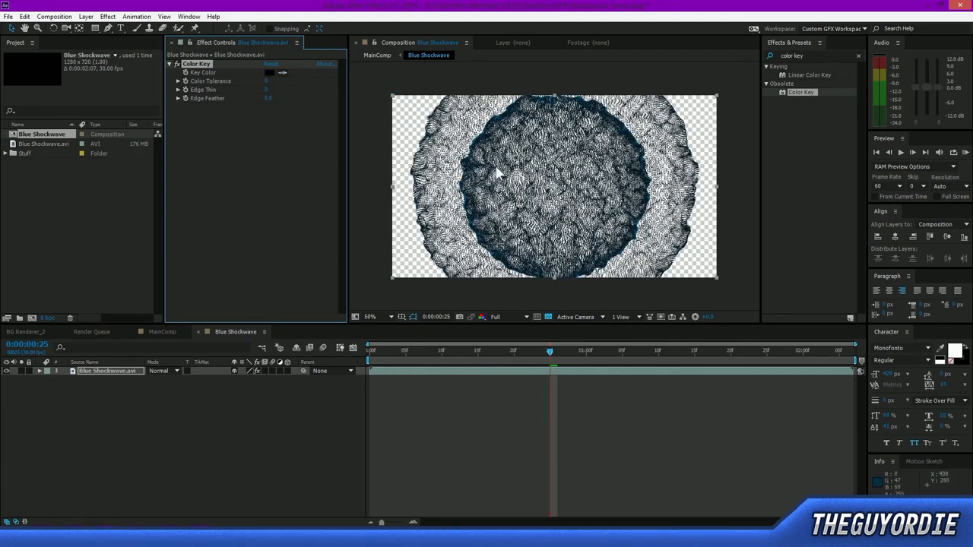
scroll(515, 168, "up", 6)
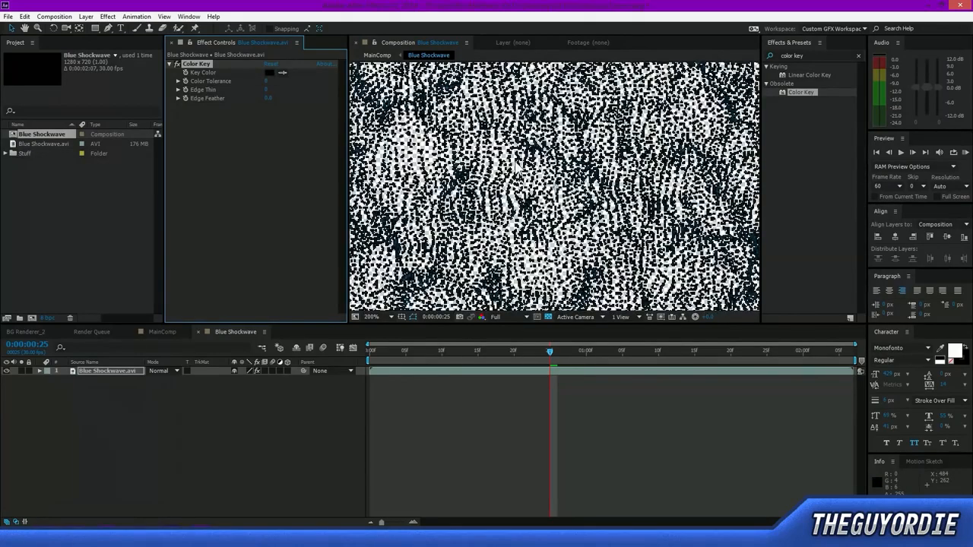
scroll(515, 167, "down", 6)
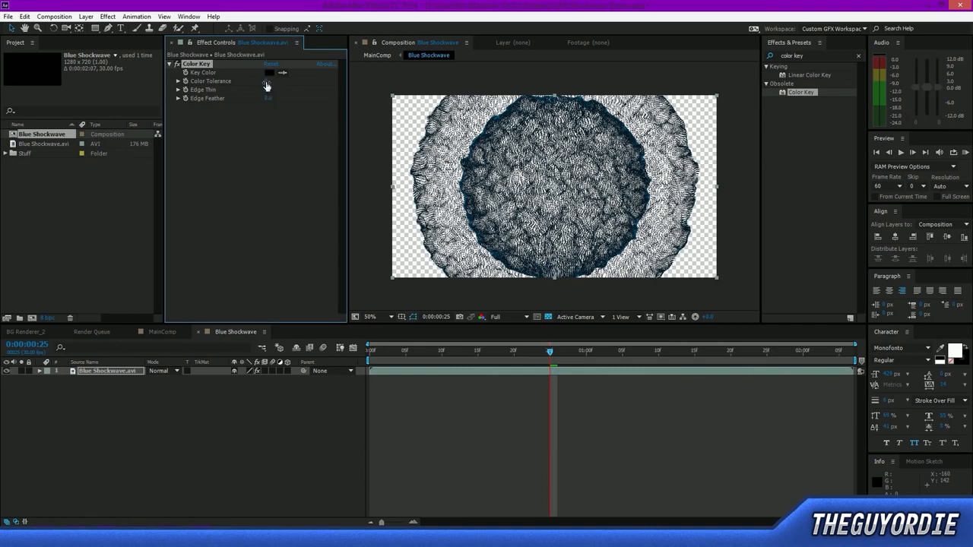
- Raise the Color Key's Color Tolerance to about 38 and inspect the keyed shockwave at several magnifications
left_click_drag(266, 85, 292, 89)
scroll(426, 183, "up", 4)
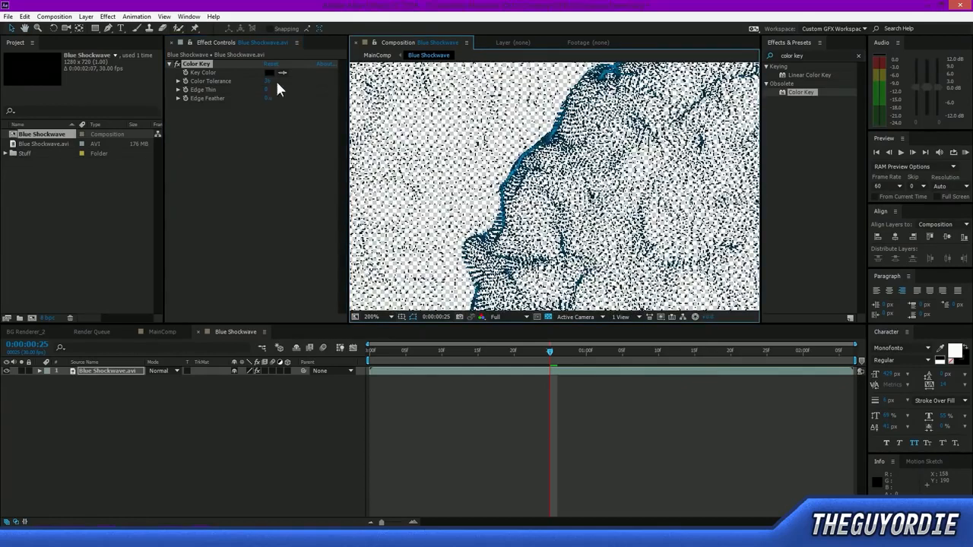
scroll(517, 199, "down", 3)
scroll(647, 219, "up", 1)
key("space")
left_click_drag(655, 223, 581, 180)
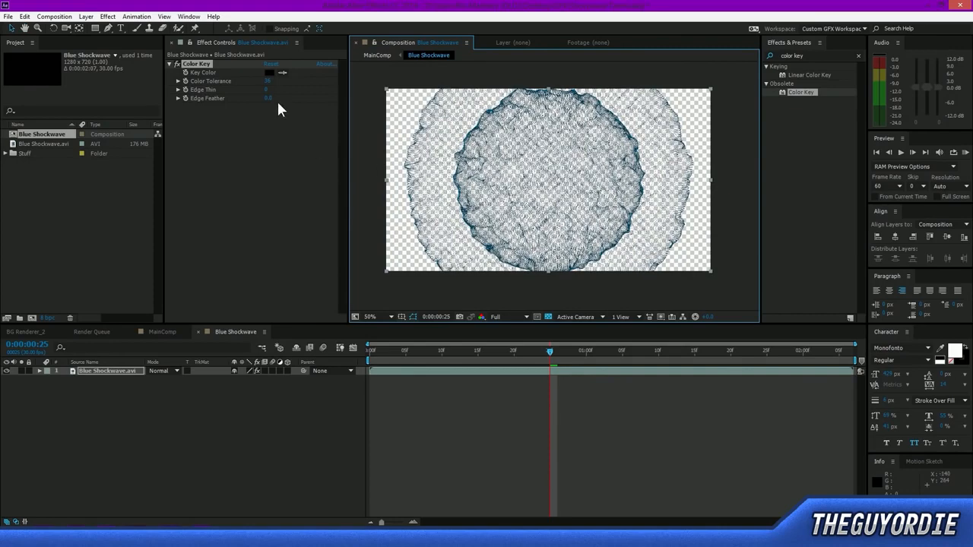
scroll(617, 202, "up", 1)
scroll(618, 203, "down", 1)
scroll(564, 215, "up", 7)
scroll(536, 199, "down", 7)
key("shift+slash")
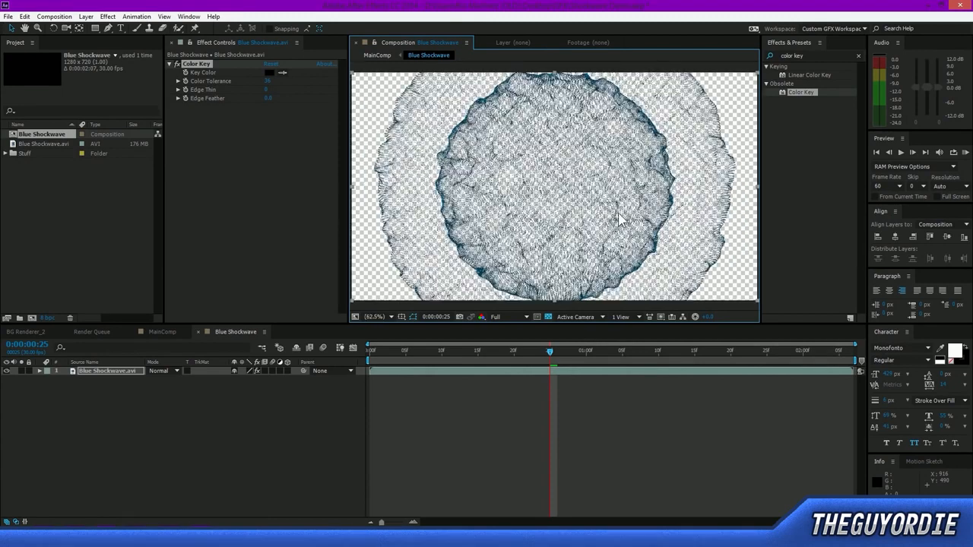
- Set the Color Key's Color Tolerance to about 33 after trying a minimal tolerance
left_click_drag(265, 81, 254, 105)
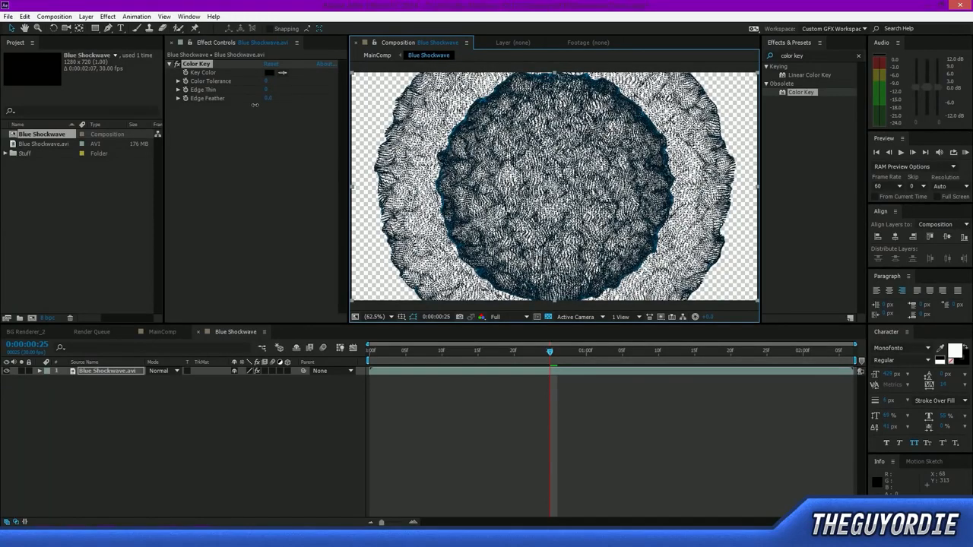
left_click_drag(254, 104, 257, 142)
scroll(513, 171, "down", 3)
left_click(408, 138)
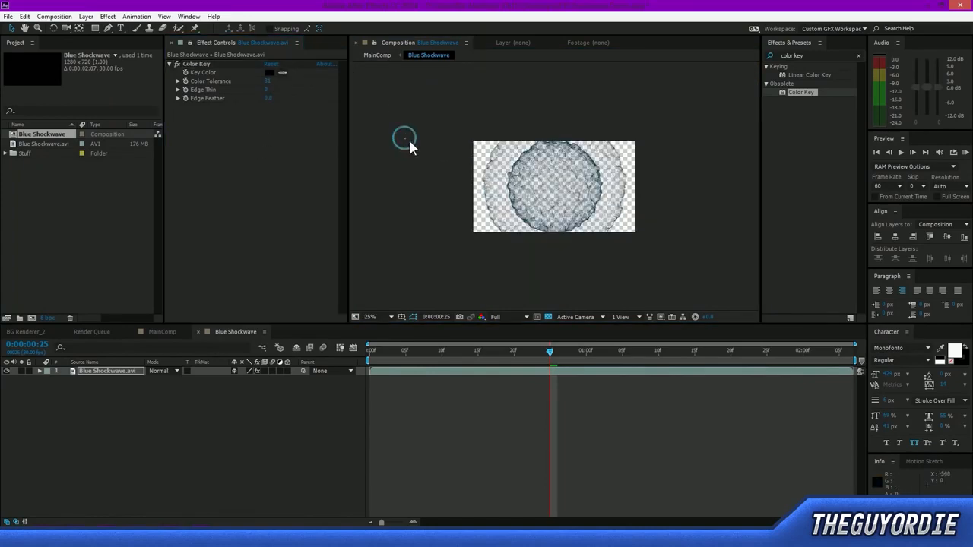
- Set the Color Key's Edge Feather to 0.3, checking the softened shockwave edges up close
scroll(481, 167, "up", 2)
scroll(464, 156, "up", 6)
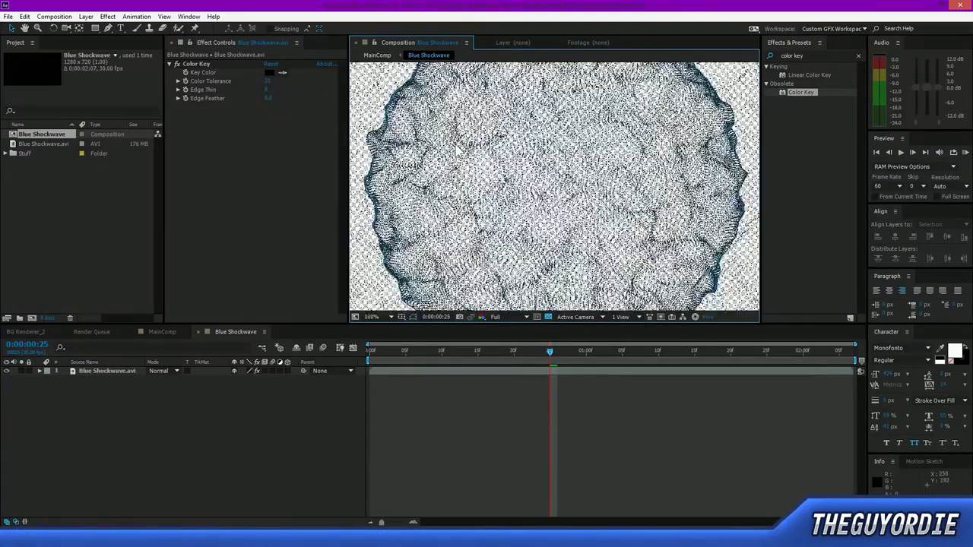
left_click_drag(927, 373, 323, 169)
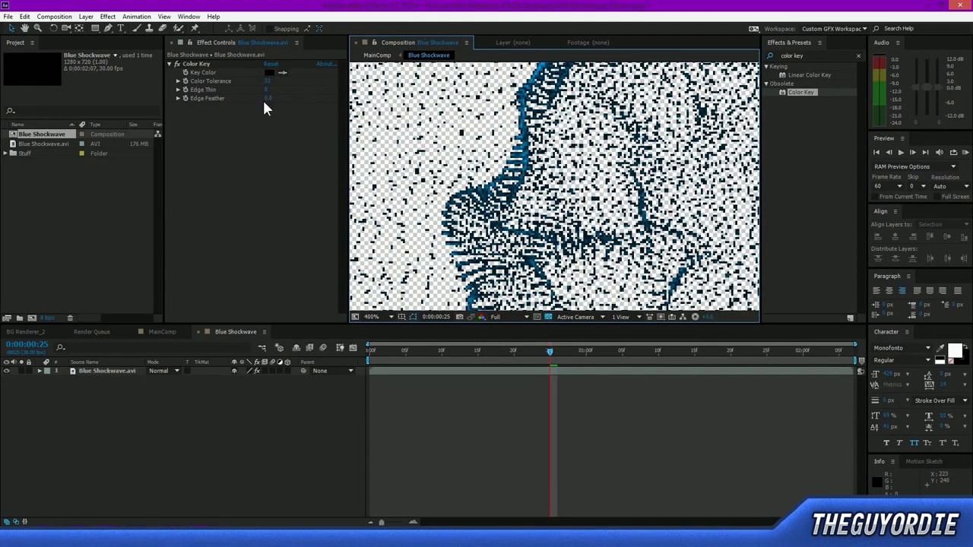
mouse_move(266, 98)
left_mouse_down()
mouse_move(298, 102)
mouse_move(270, 109)
left_mouse_up()
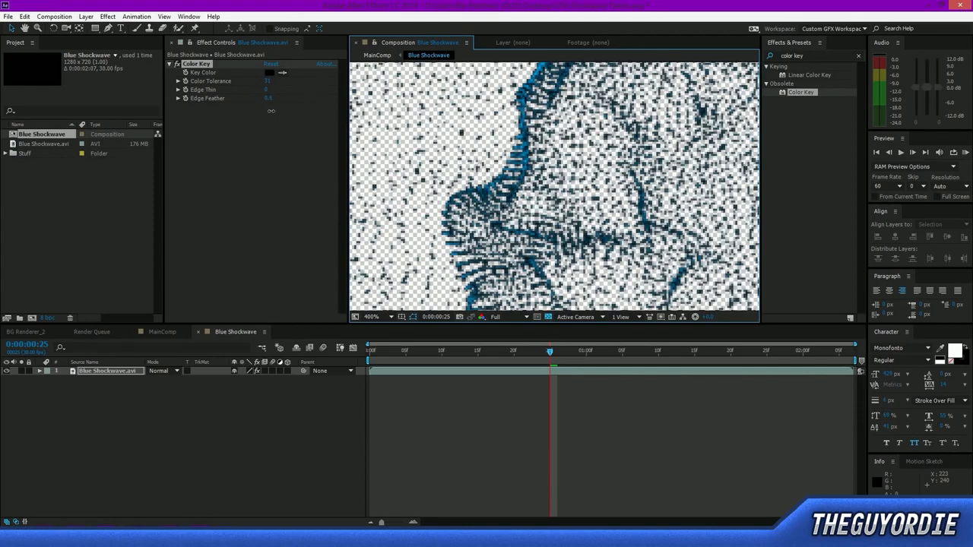
scroll(637, 207, "down", 5)
scroll(637, 207, "up", 7)
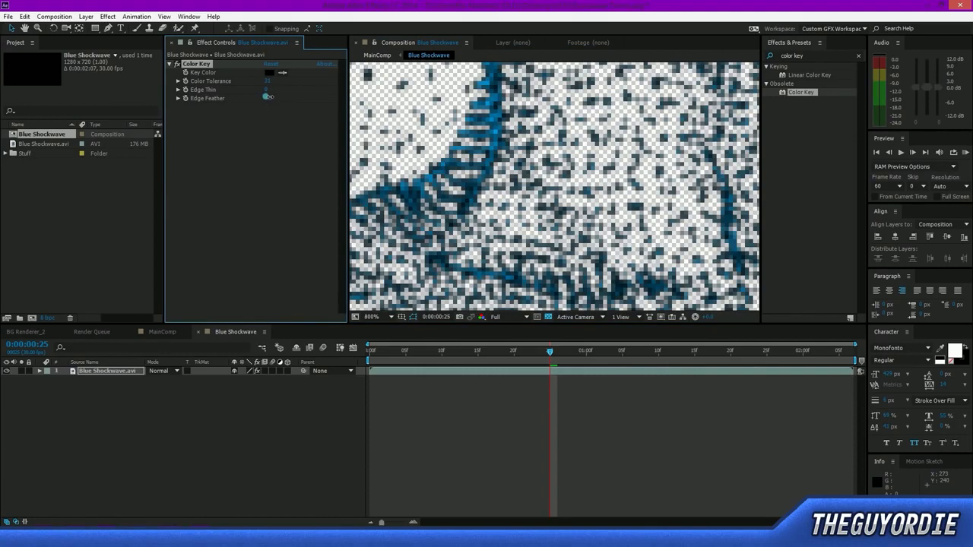
mouse_move(266, 98)
left_mouse_down()
mouse_move(251, 98)
mouse_move(277, 99)
mouse_move(265, 98)
left_mouse_up()
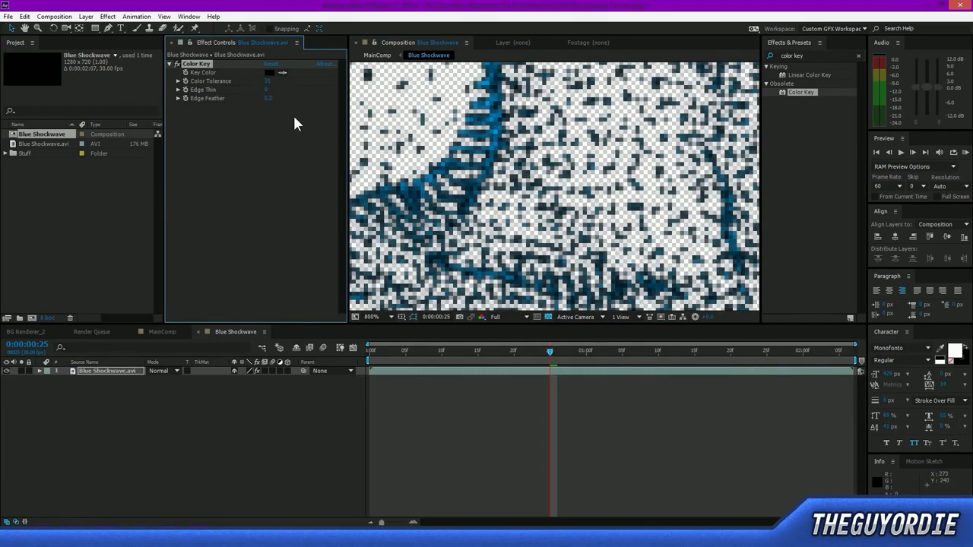
left_click(268, 99)
type("0.3")
key("Return")
- Examine the feathered shockwave edges at several magnifications and view the whole frame fitted in the viewer
scroll(511, 173, "down", 4)
scroll(512, 173, "up", 2)
scroll(512, 174, "down", 4)
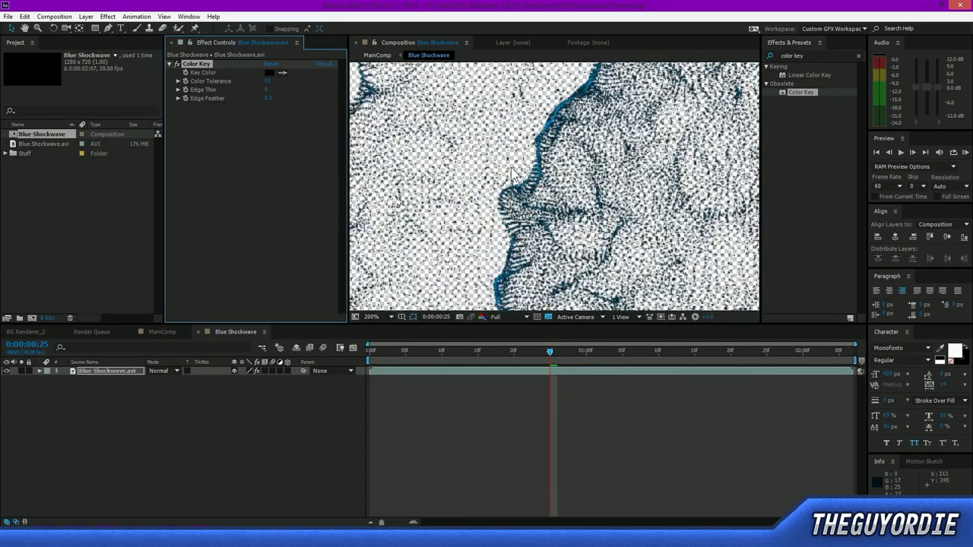
scroll(501, 143, "up", 2)
scroll(489, 145, "up", 2)
left_click_drag(268, 90, 269, 98)
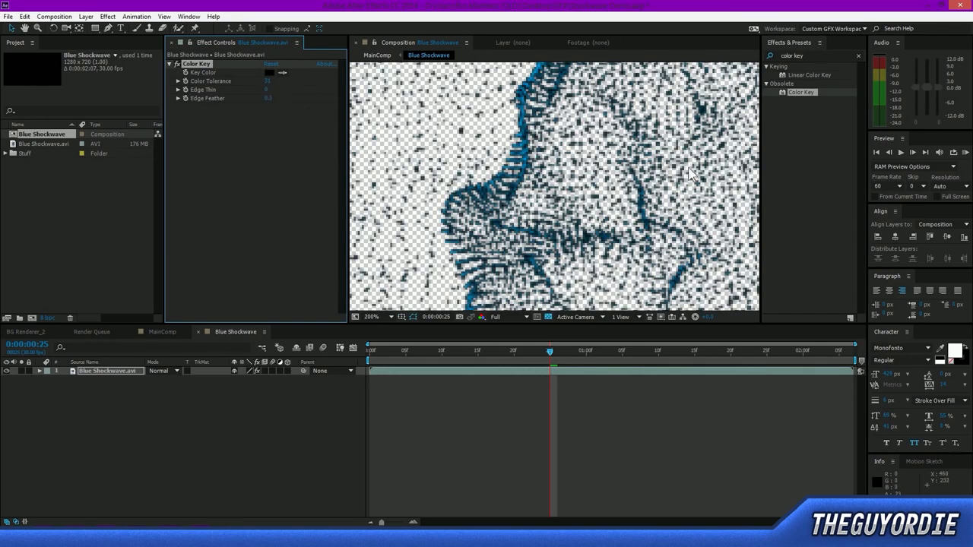
scroll(645, 159, "down", 8)
scroll(645, 159, "up", 2)
scroll(647, 162, "up", 3)
key("space")
left_click_drag(599, 176, 411, 124)
scroll(517, 161, "down", 2)
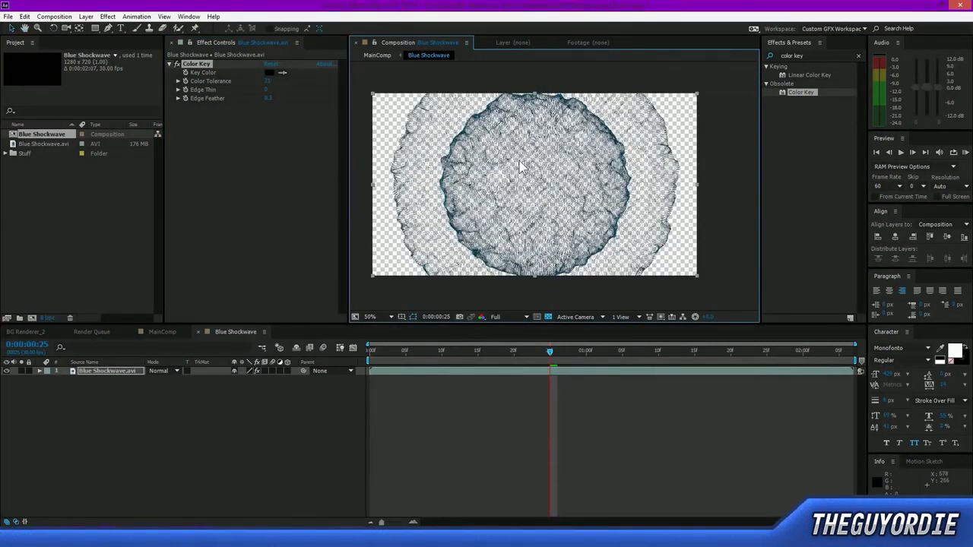
key("shift+slash")
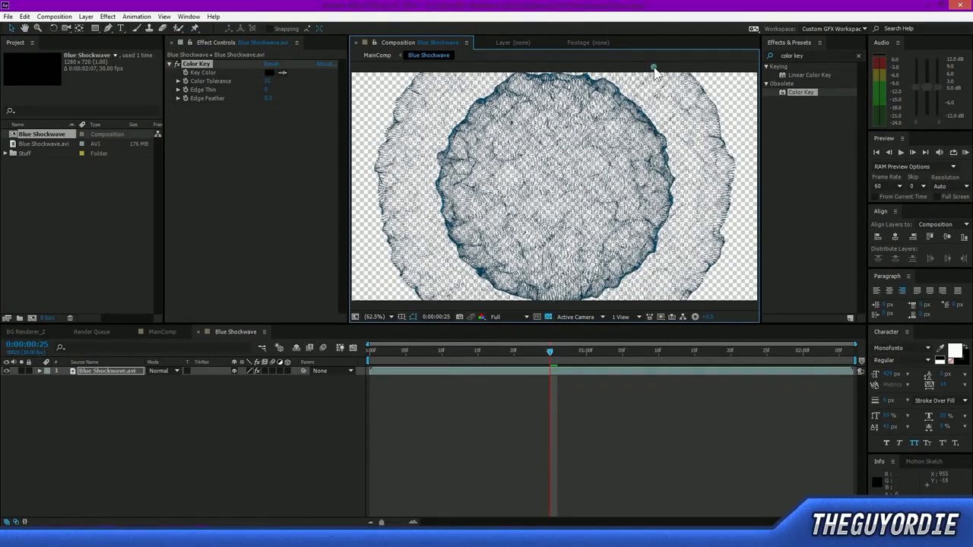
left_click(655, 70)
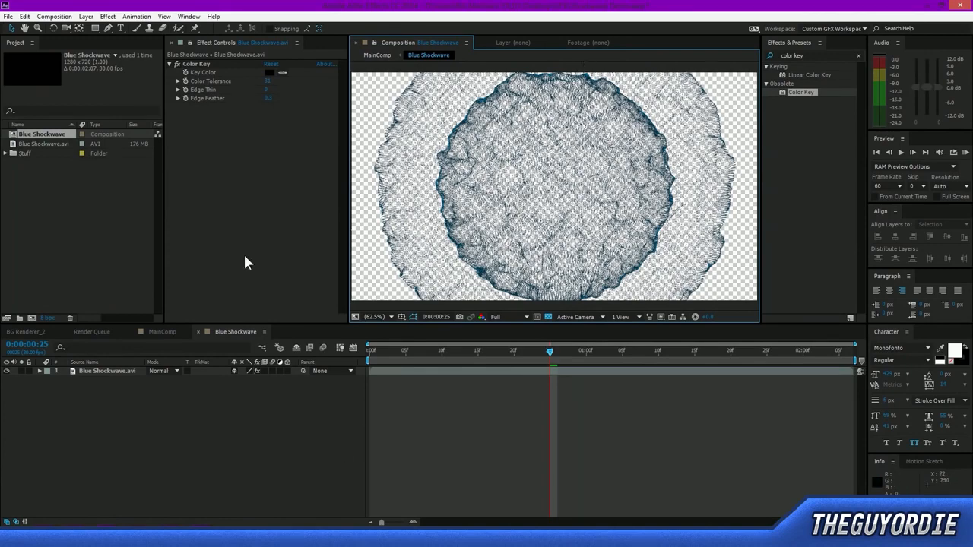
- Toggle the Color Key effect off and on repeatedly to compare the keyed shockwave with the original footage
left_click(225, 137)
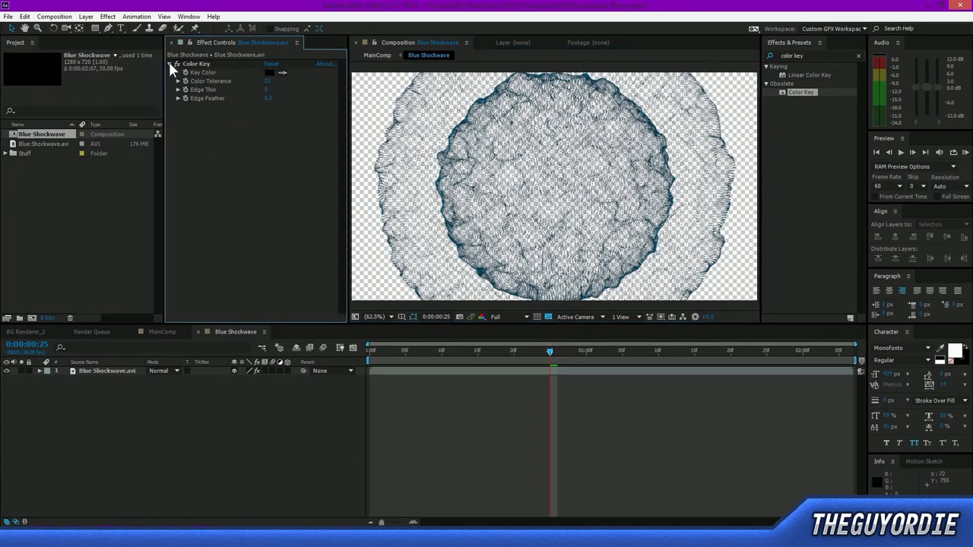
left_click(176, 65)
left_click(176, 65)
left_click(175, 66)
left_click(175, 66)
left_click(175, 65)
left_click(175, 66)
left_click(176, 66)
left_click(175, 66)
left_click(176, 65)
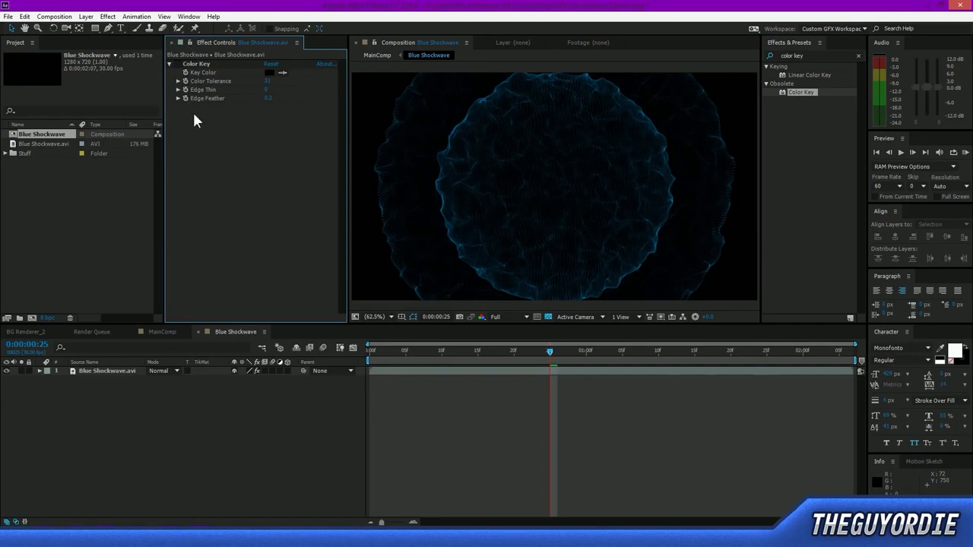
left_click(177, 65)
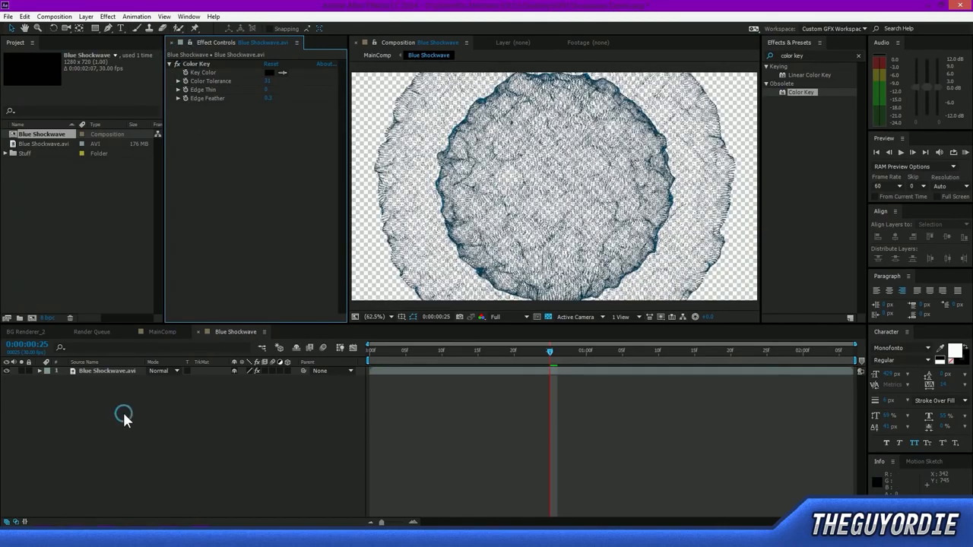
- Check the keyed shockwave behind the logo in MainComp at an earlier point of the animation
left_click(108, 371)
left_click(820, 55)
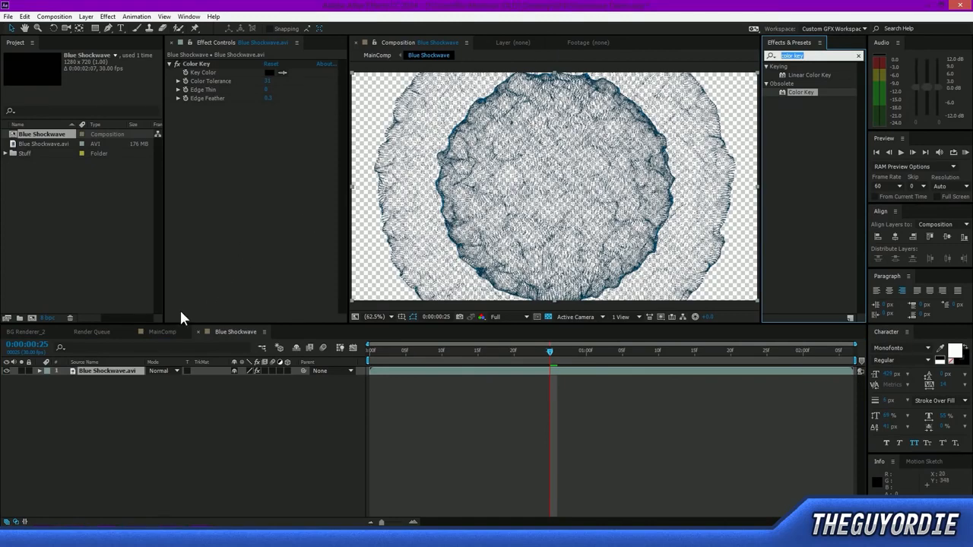
left_click(148, 332)
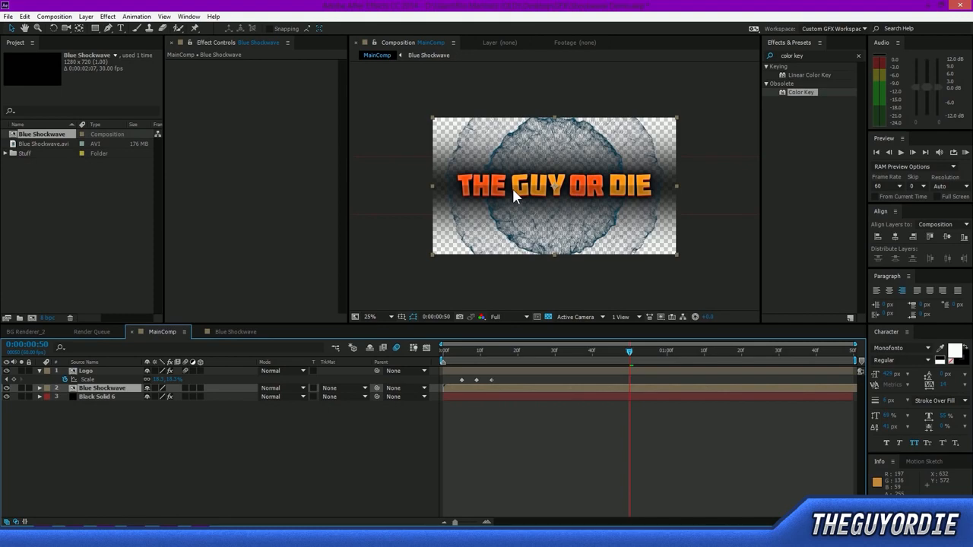
scroll(514, 190, "up", 2)
left_click_drag(617, 346, 576, 347)
- Find the Hue/Saturation effect and apply it to the Blue Shockwave.avi layer inside the Blue Shockwave composition
left_click(232, 332)
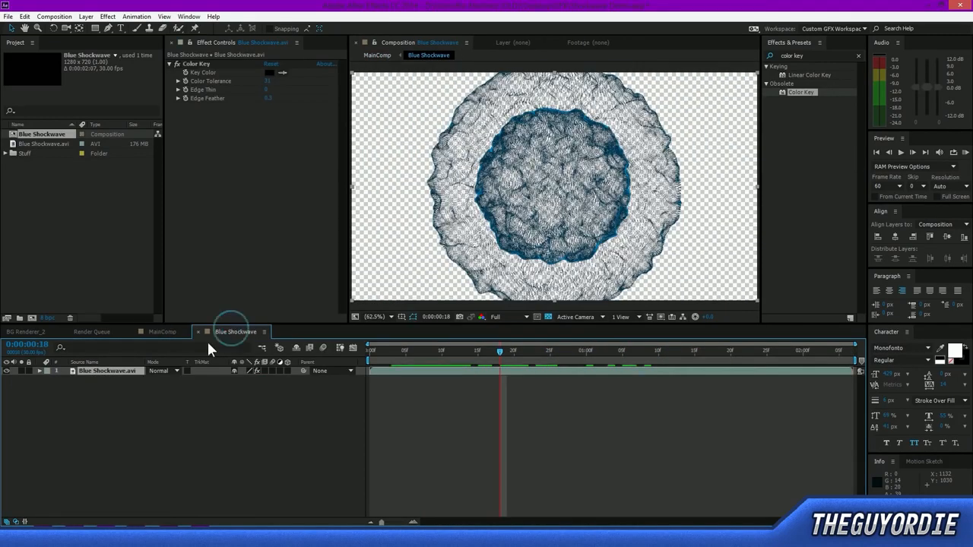
left_click(809, 55)
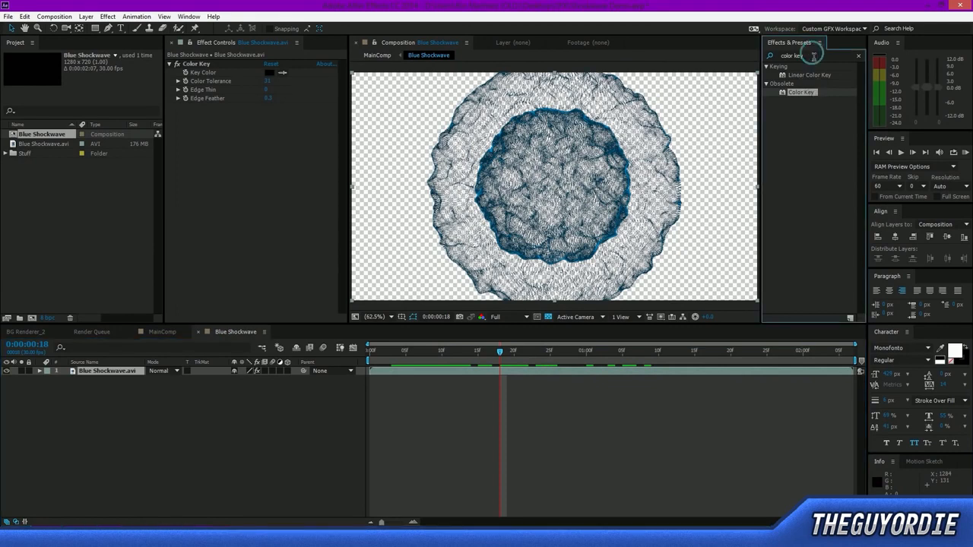
type("hue")
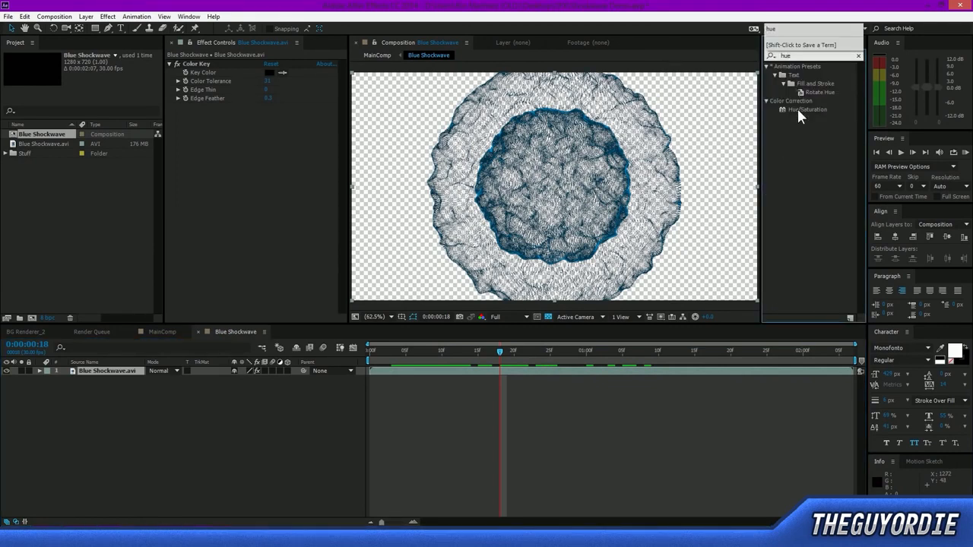
left_click_drag(799, 112, 81, 368)
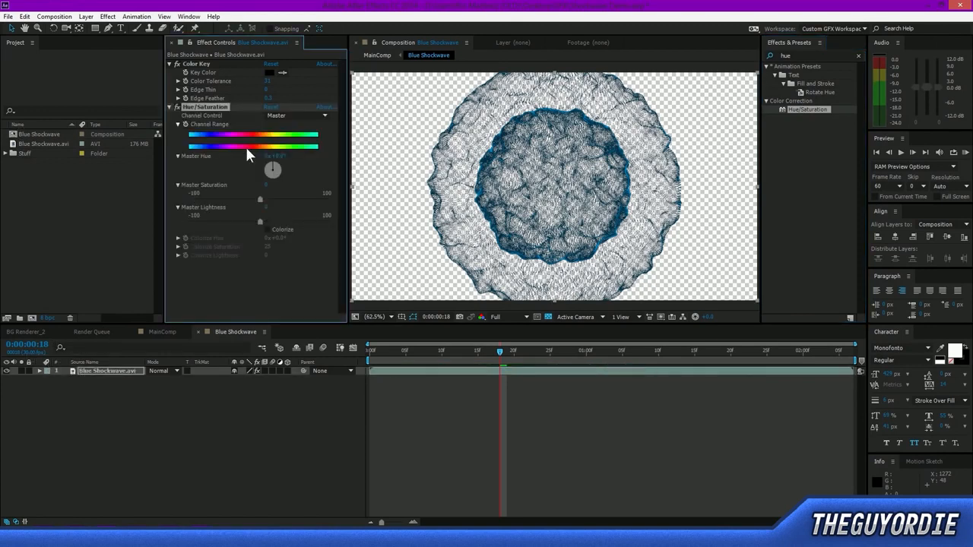
- Enable Colorize in Hue/Saturation and turn the shockwave white with Colorize Saturation about 45 and Colorize Lightness 100
left_click(267, 230)
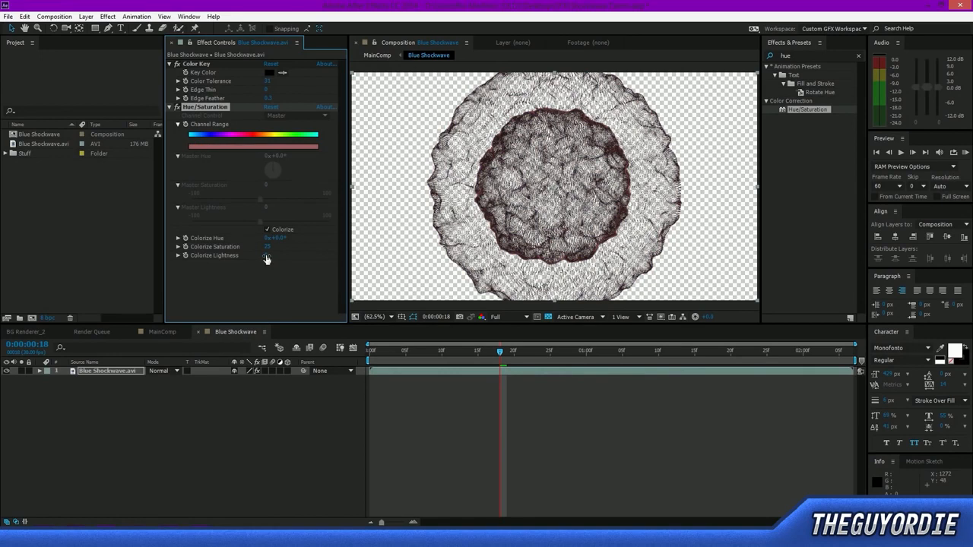
left_click_drag(267, 247, 190, 245)
left_click_drag(267, 261, 289, 264)
left_click_drag(307, 266, 335, 270)
left_click_drag(413, 267, 411, 268)
mouse_move(265, 248)
left_mouse_down()
mouse_move(280, 250)
mouse_move(256, 255)
left_mouse_up()
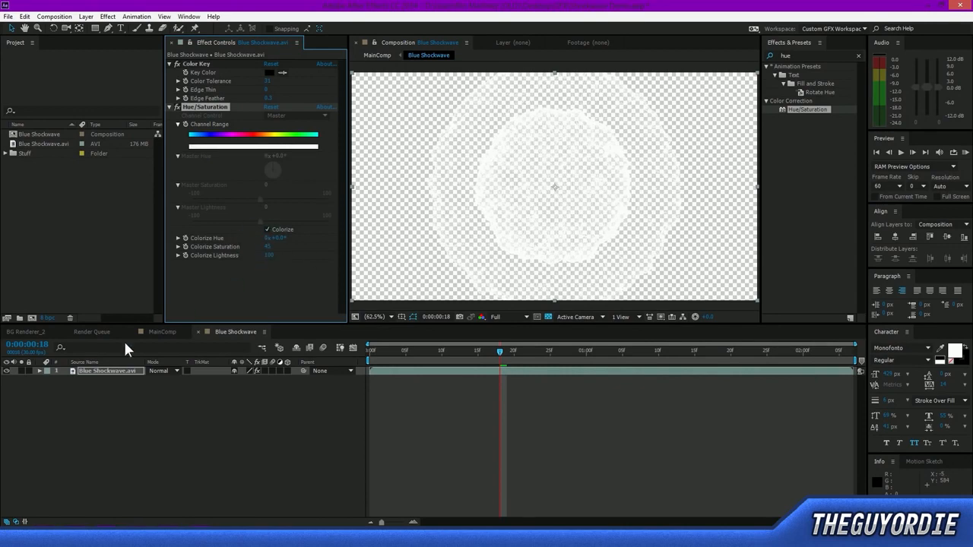
- Scrub and play MainComp to review the white shockwave behind the logo
left_click(146, 329)
scroll(531, 219, "down", 2)
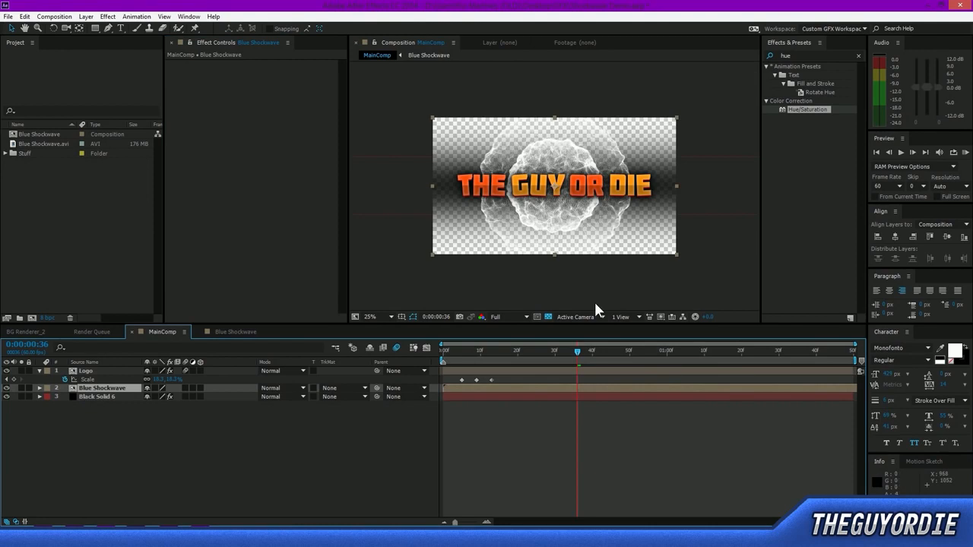
left_click_drag(578, 351, 515, 356)
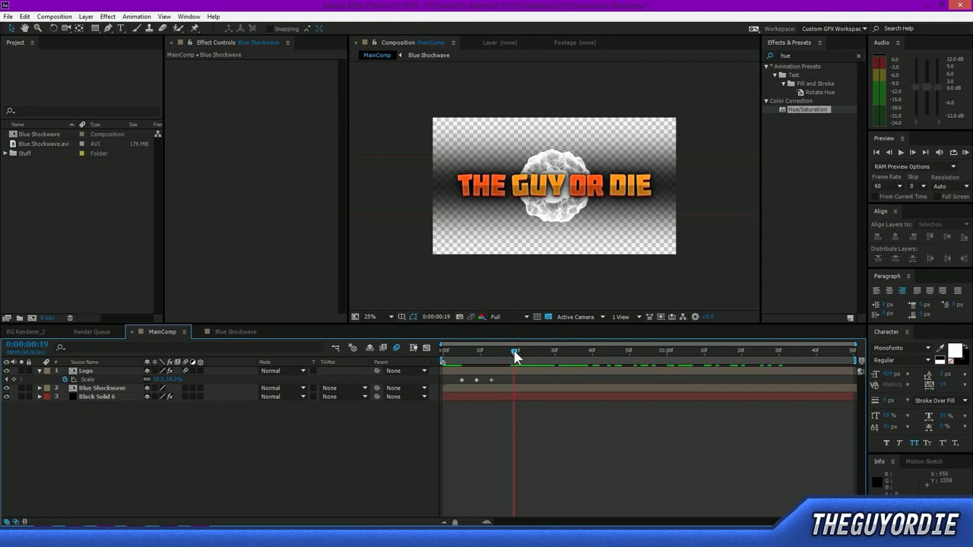
left_click_drag(515, 356, 543, 355)
key("space")
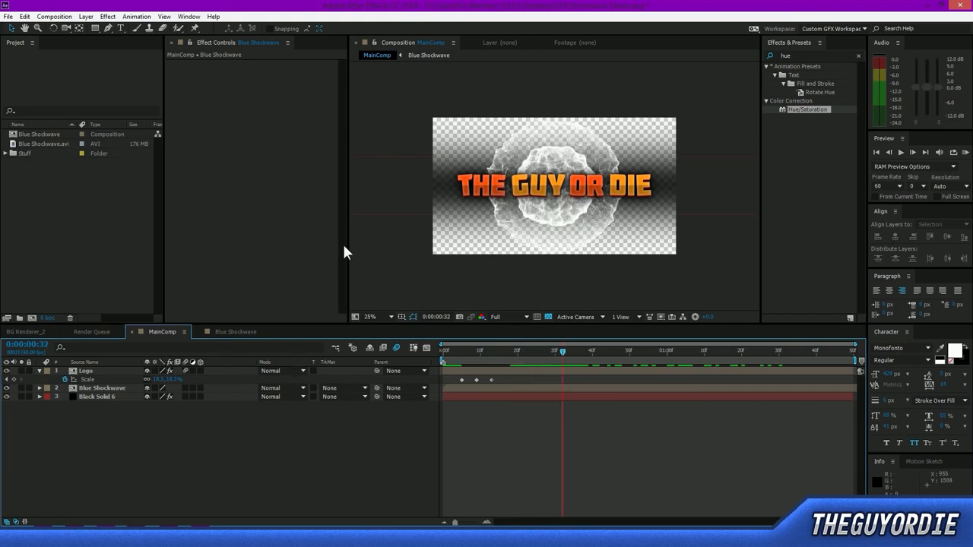
- Compare the shockwave's look in the Blue Shockwave composition with its look behind the logo in MainComp
left_click(235, 332)
left_click(142, 331)
left_click(216, 331)
left_click(180, 333)
left_click(234, 332)
left_click(162, 332)
left_click(247, 333)
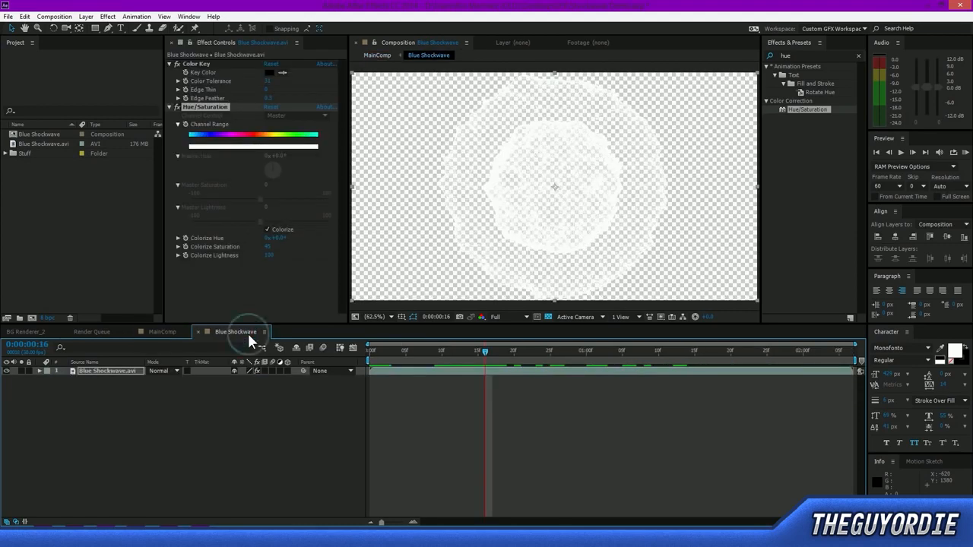
left_click(153, 331)
- Recolor the shockwave orange by lowering Colorize Lightness, raising Colorize Saturation to about 75 and setting Colorize Hue to about -325°
left_click(219, 331)
mouse_move(270, 259)
left_mouse_down()
mouse_move(243, 266)
mouse_move(342, 253)
mouse_move(268, 255)
mouse_move(286, 254)
left_mouse_up()
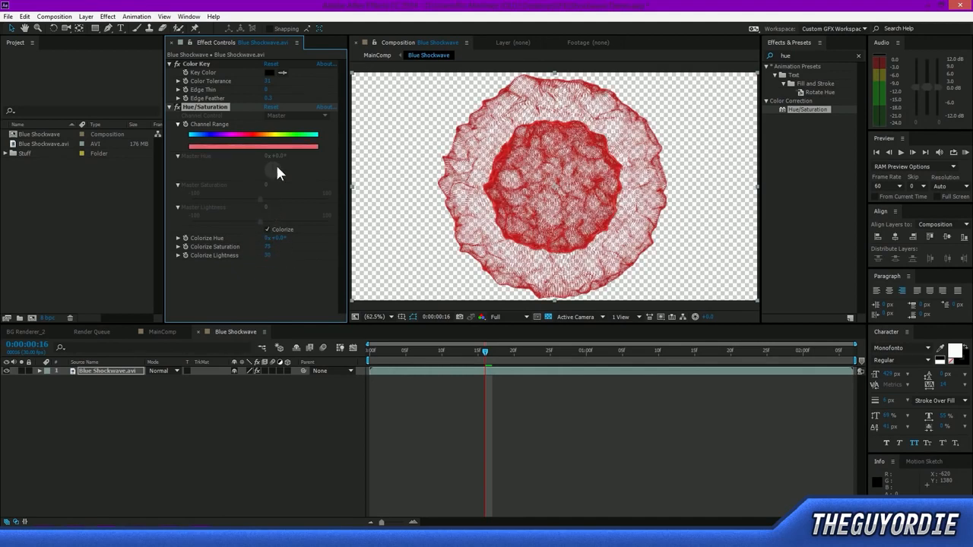
left_click_drag(278, 238, 140, 261)
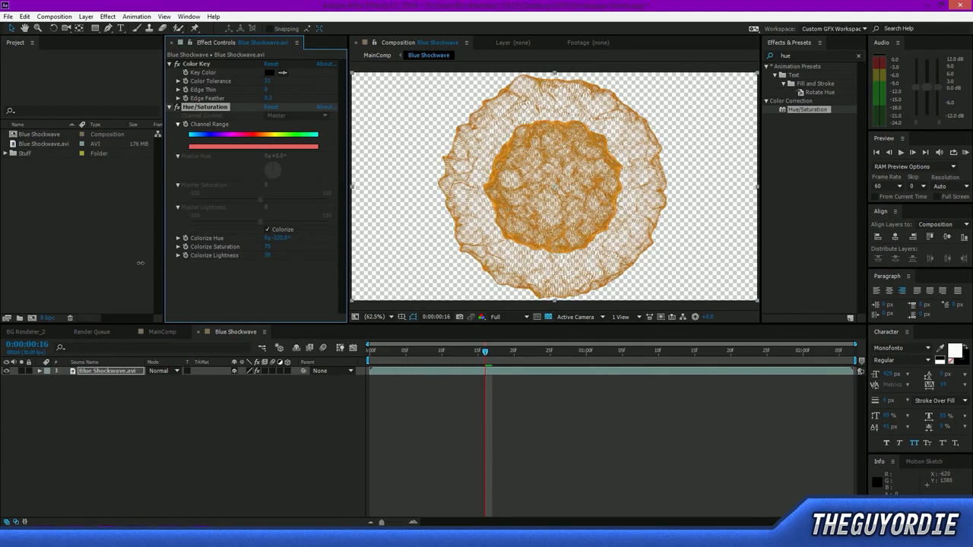
- Inspect the orange shockwave behind the logo in MainComp at different magnifications
left_click(148, 332)
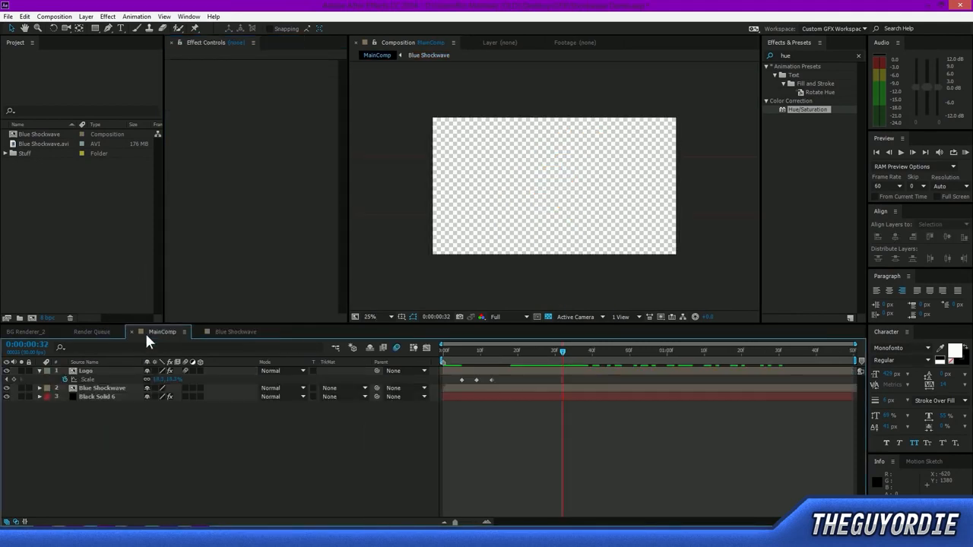
key("period")
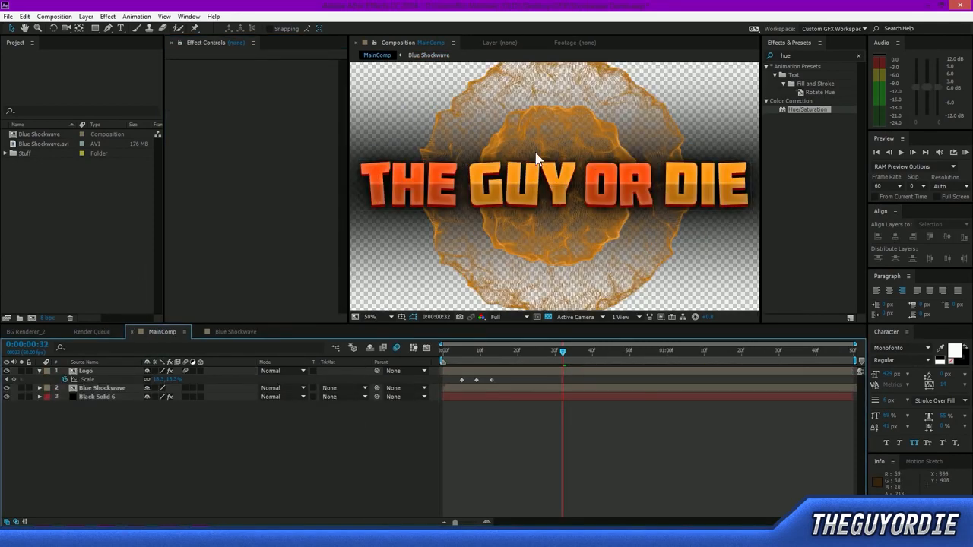
key("period")
scroll(530, 154, "down", 2)
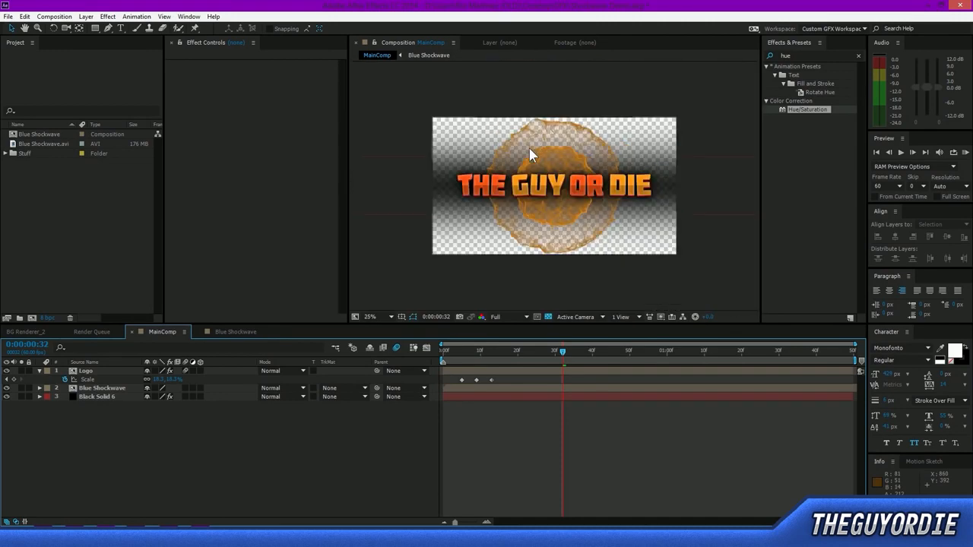
scroll(530, 155, "up", 1)
- Find the Glow effect and apply it to the Blue Shockwave.avi layer inside the Blue Shockwave composition
left_click(231, 331)
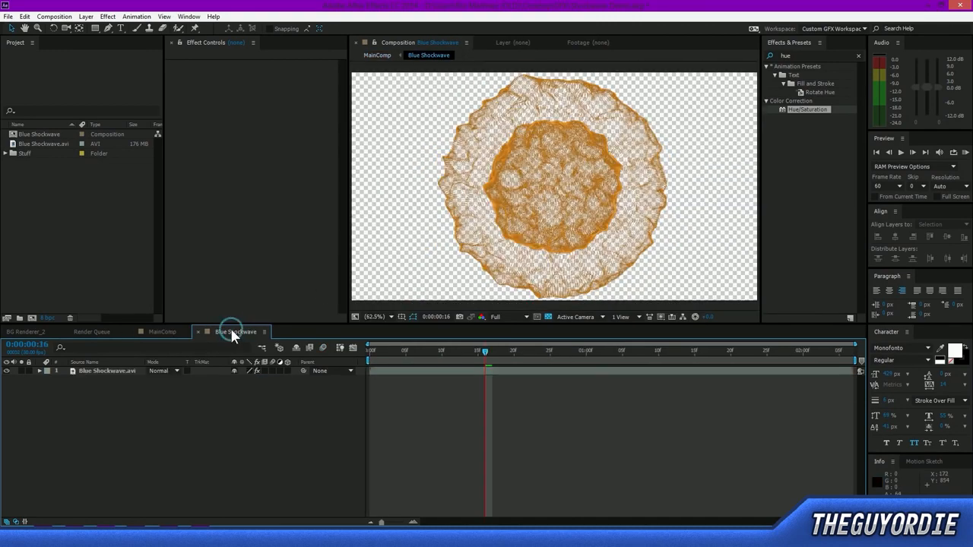
left_click(807, 55)
type("glow")
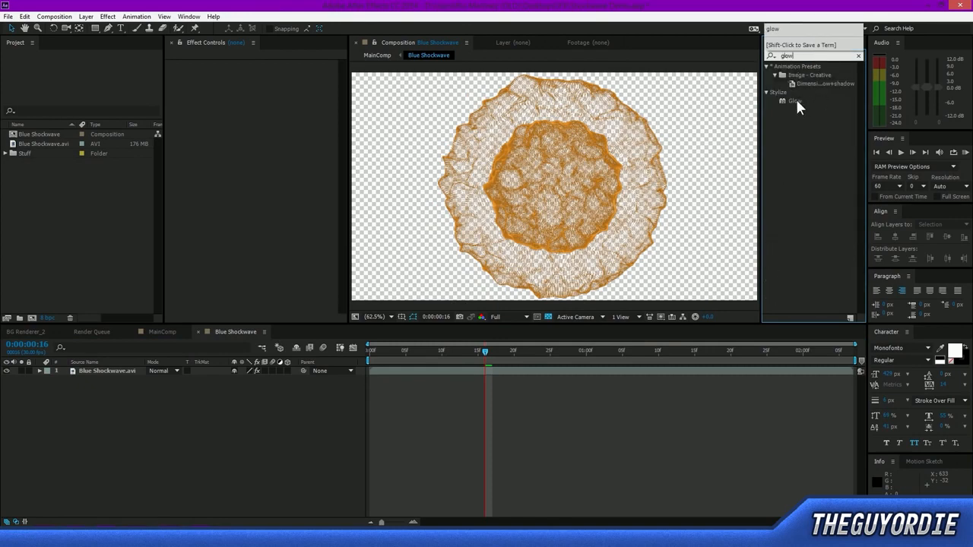
left_click_drag(797, 99, 115, 452)
left_click_drag(104, 371, 106, 369)
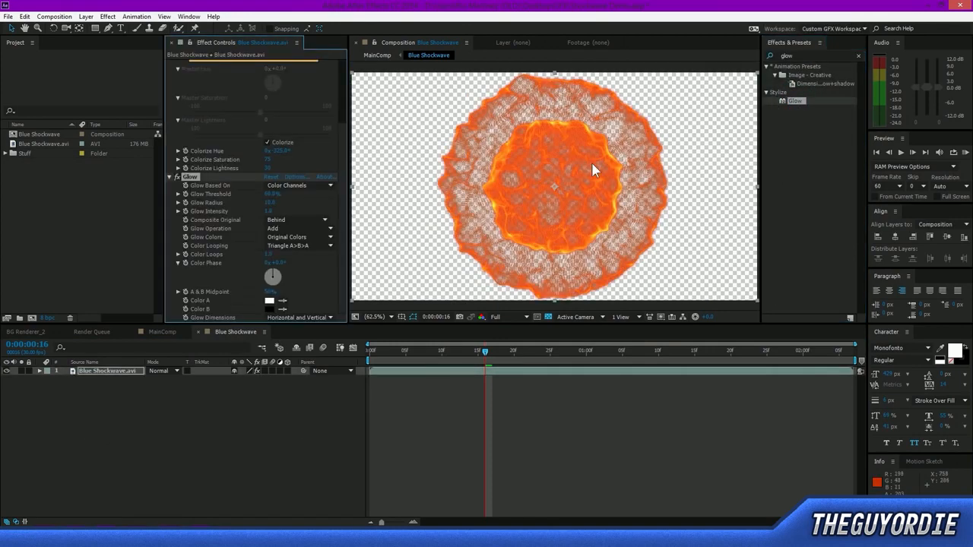
- Strengthen the shockwave's glow by setting Glow Radius to 33, Glow Threshold to about 57% and Glow Intensity to 2.5
scroll(537, 146, "up", 1)
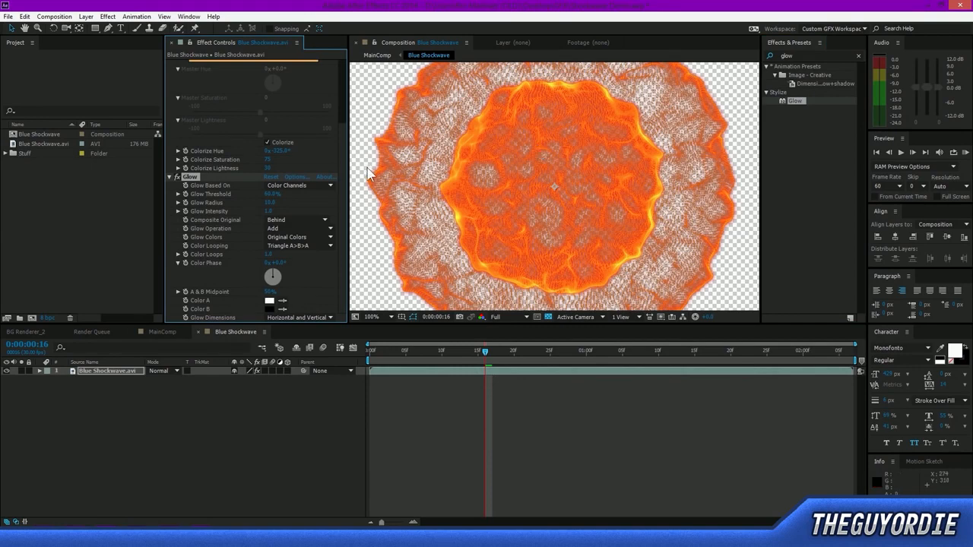
left_click_drag(267, 201, 266, 228)
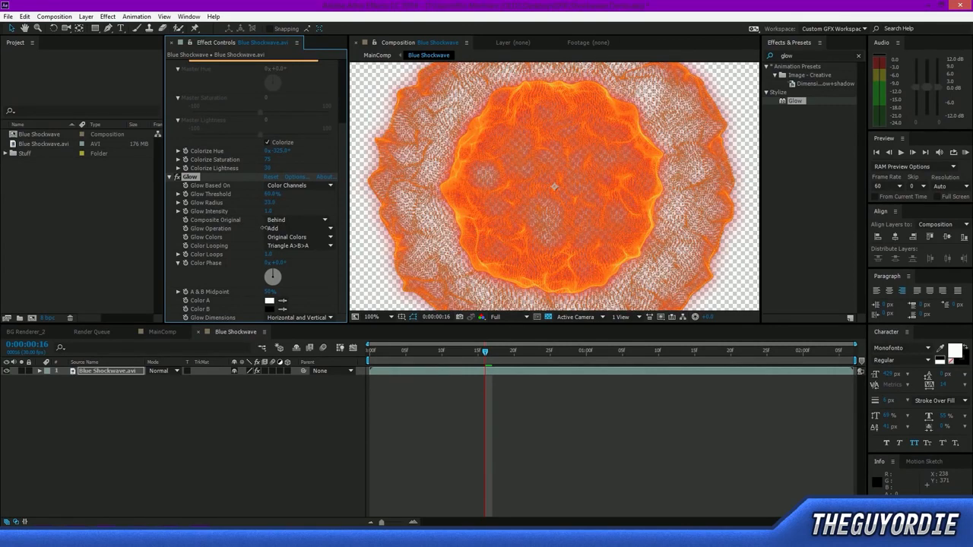
left_click_drag(270, 195, 286, 224)
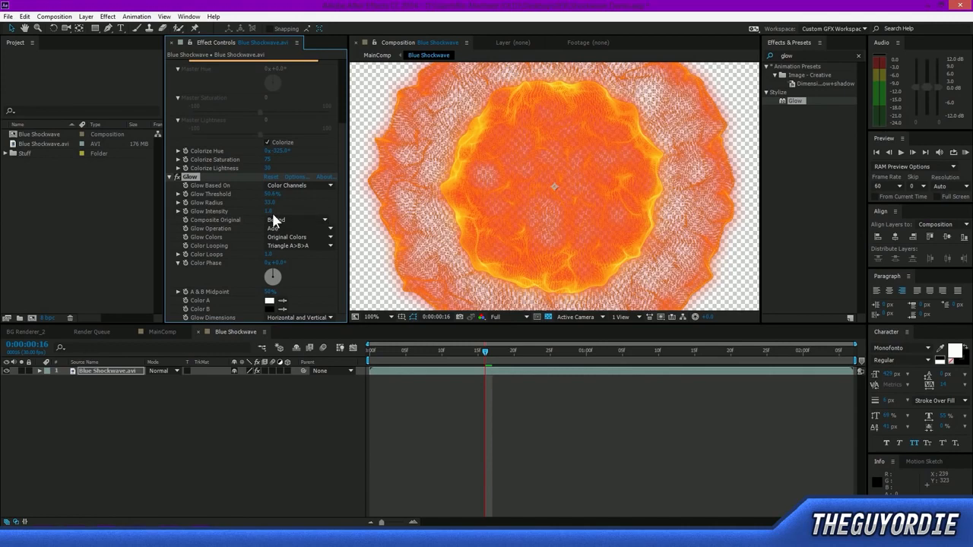
left_click_drag(268, 216, 354, 225)
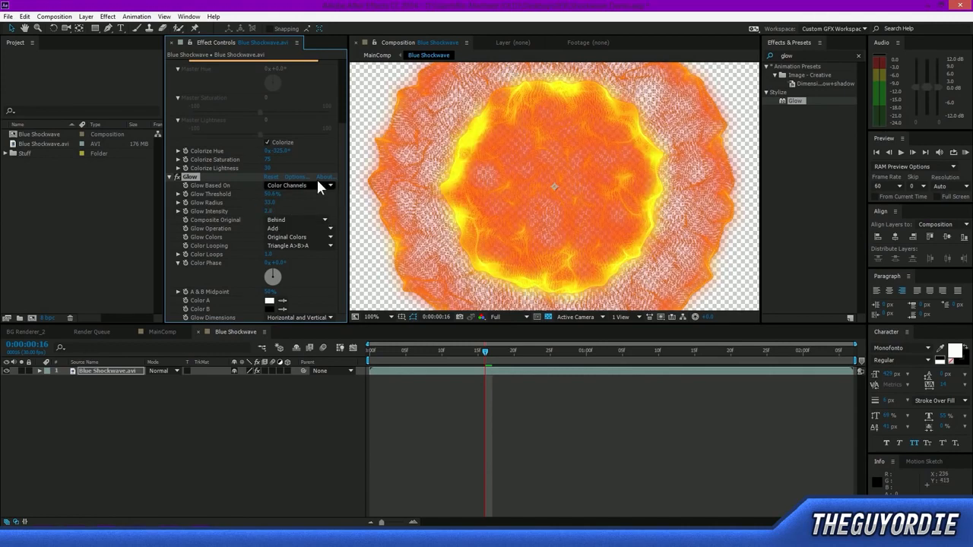
left_click_drag(269, 194, 289, 202)
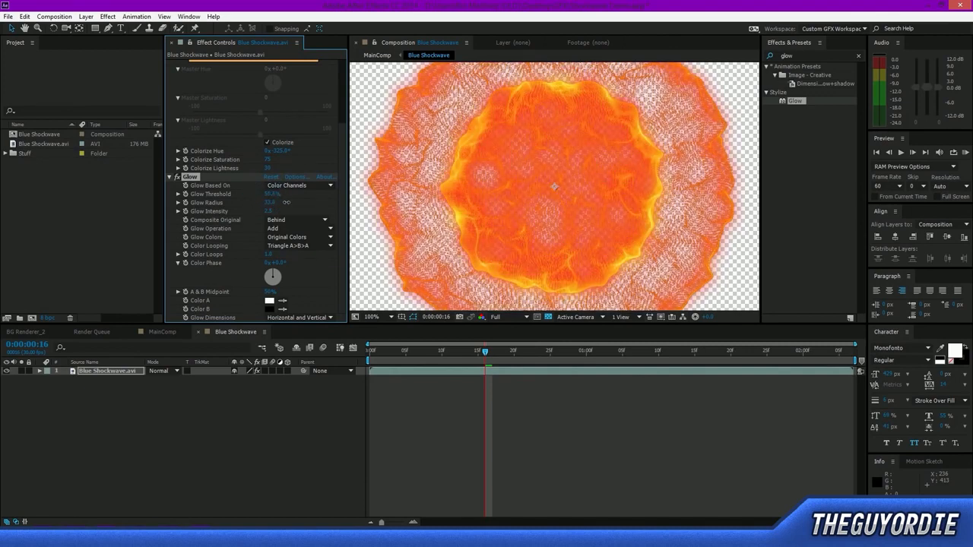
scroll(590, 159, "down", 2)
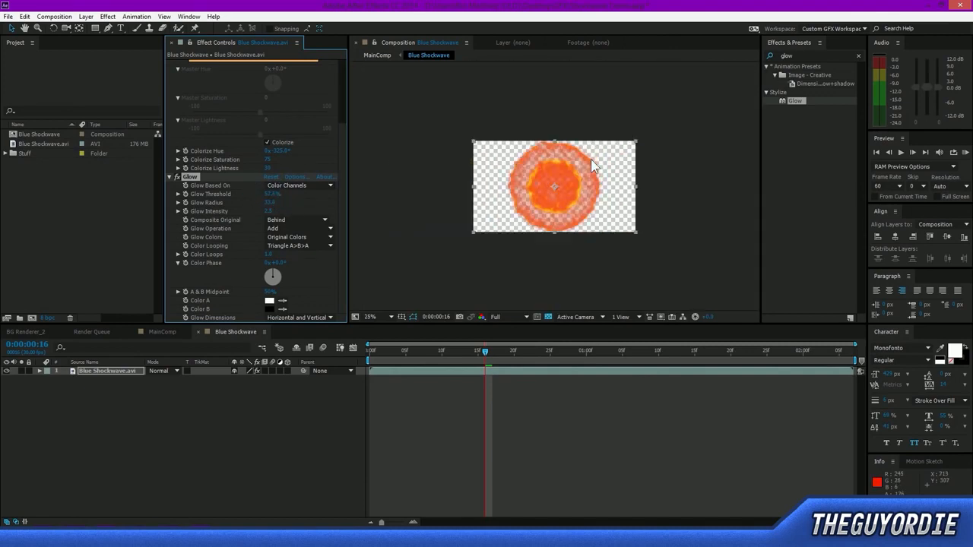
scroll(521, 217, "up", 2)
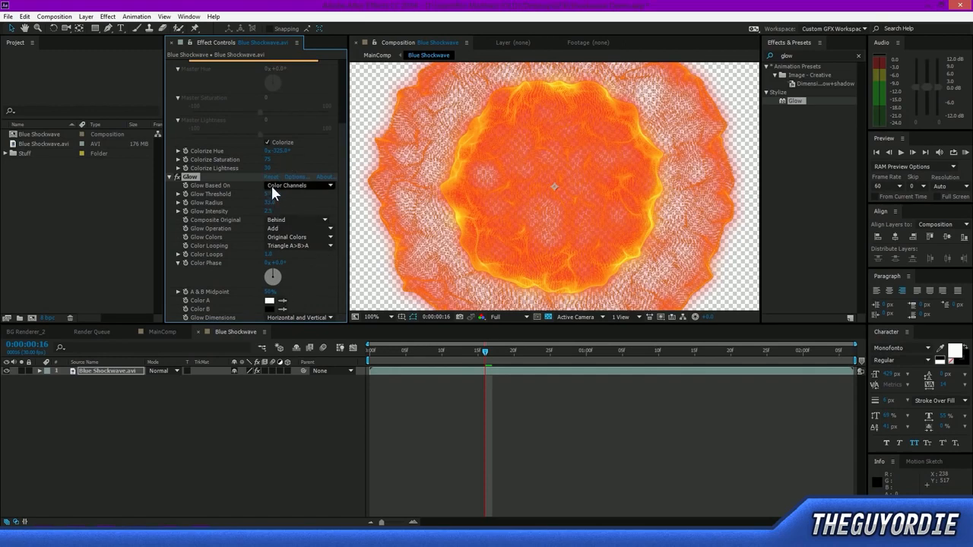
left_click(170, 176)
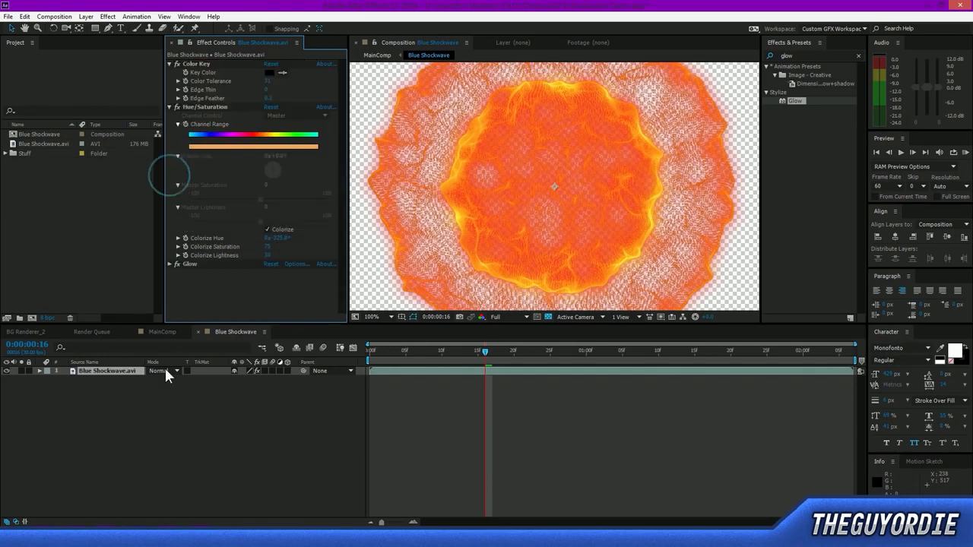
- Compare the shockwave behind the logo in MainComp with the Glow and Hue/Saturation effects' current look and with Glow temporarily disabled
left_click(164, 332)
scroll(578, 189, "down", 3)
scroll(579, 185, "up", 3)
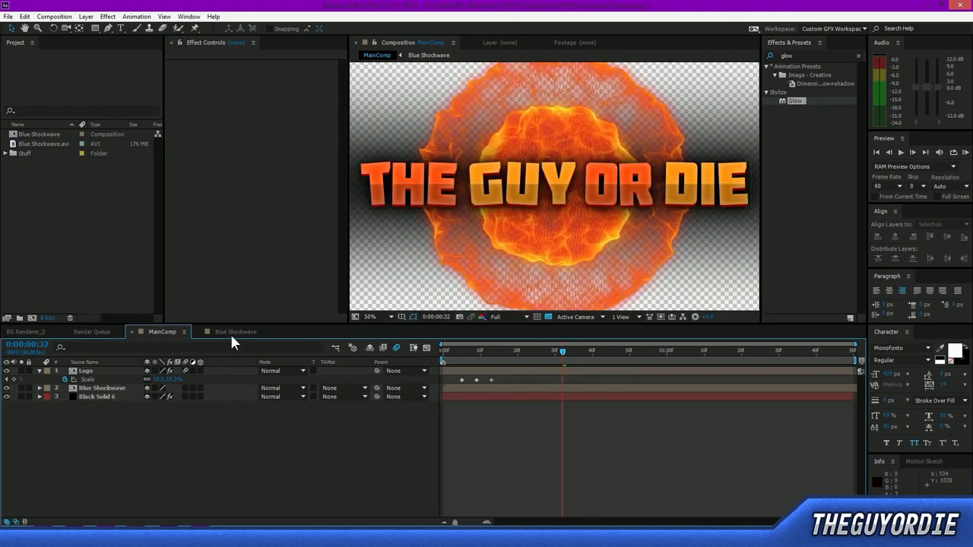
left_click(232, 332)
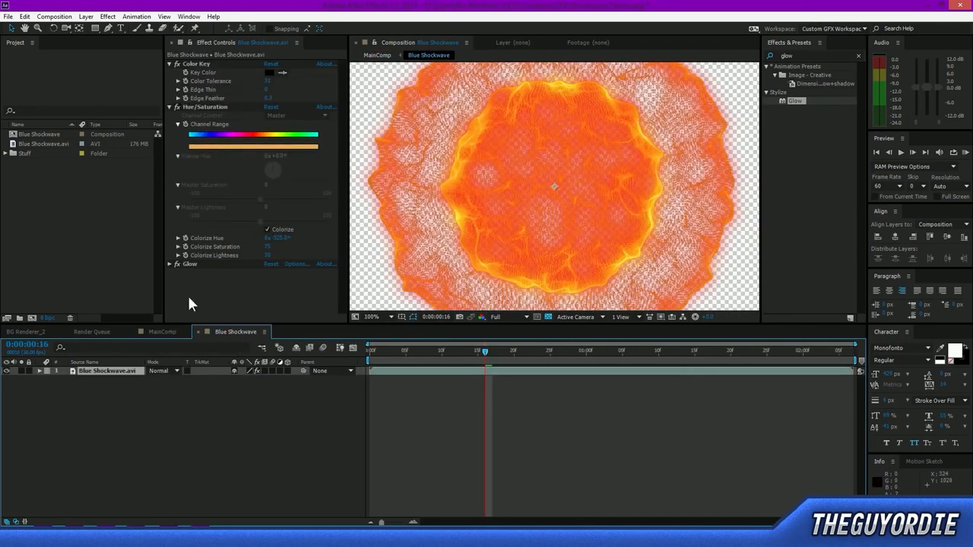
left_click(177, 263)
left_click(177, 107)
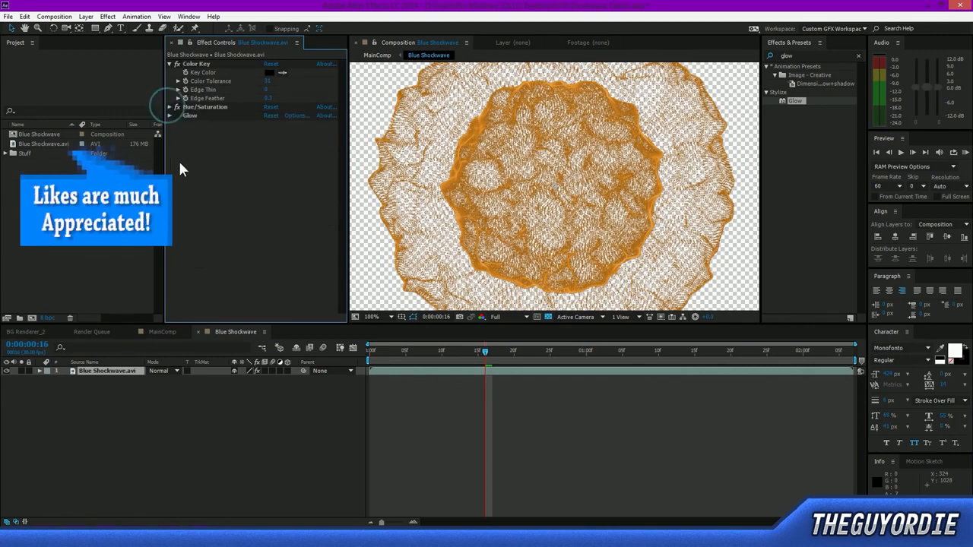
left_click(163, 331)
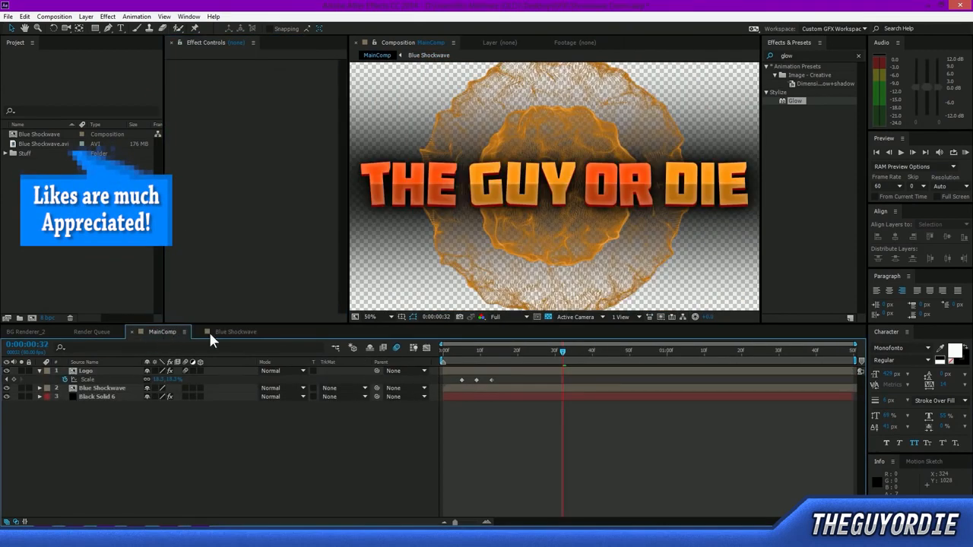
left_click(208, 332)
left_click(177, 116)
left_click(163, 331)
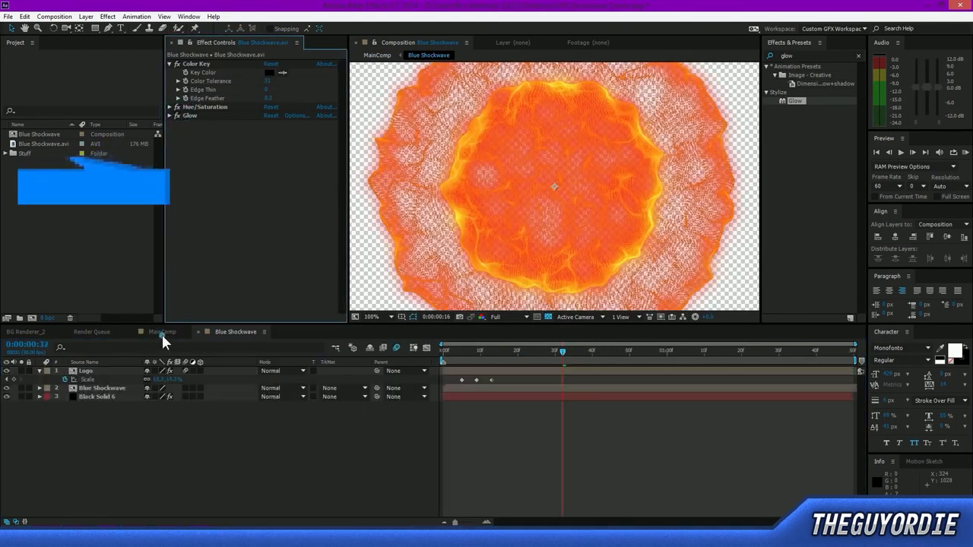
scroll(564, 187, "down", 2)
left_click(640, 221)
scroll(639, 222, "up", 1)
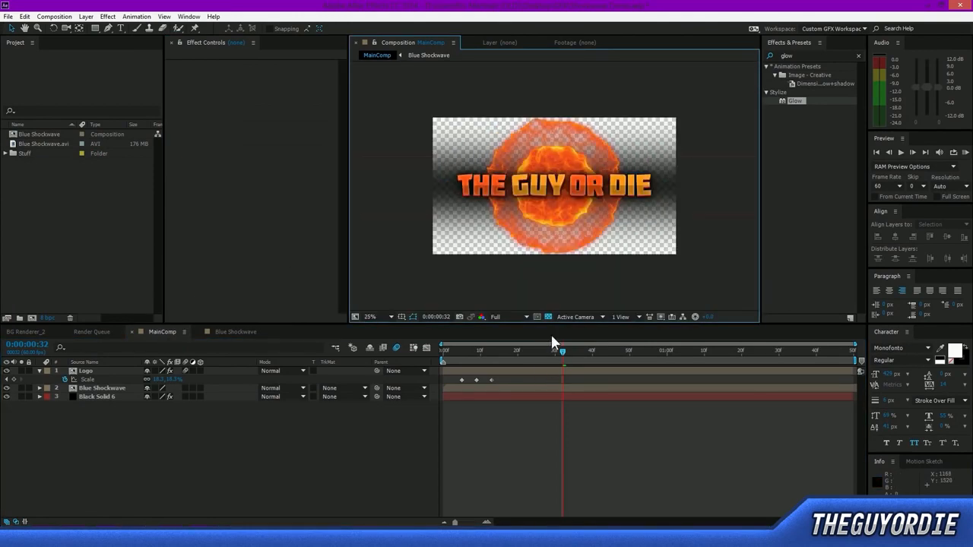
left_click(132, 387)
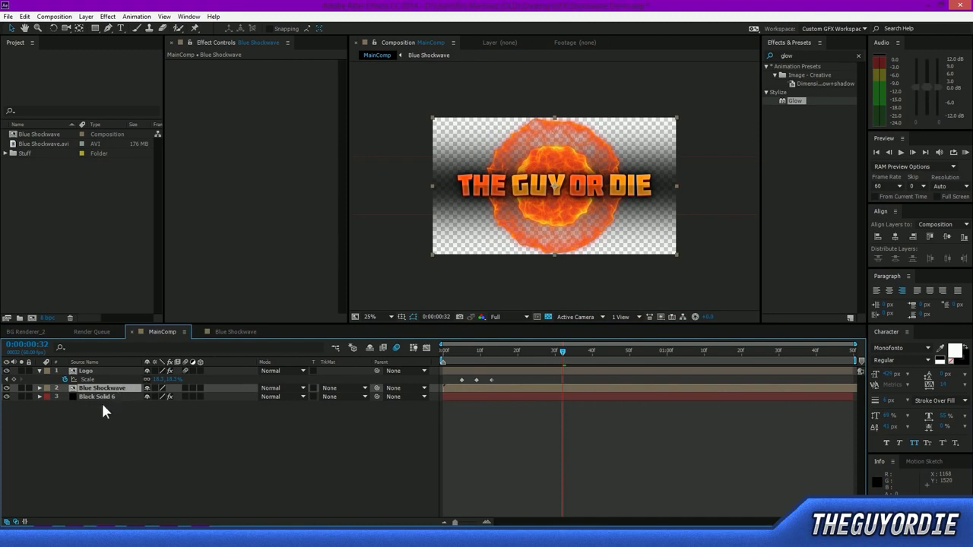
left_click(232, 331)
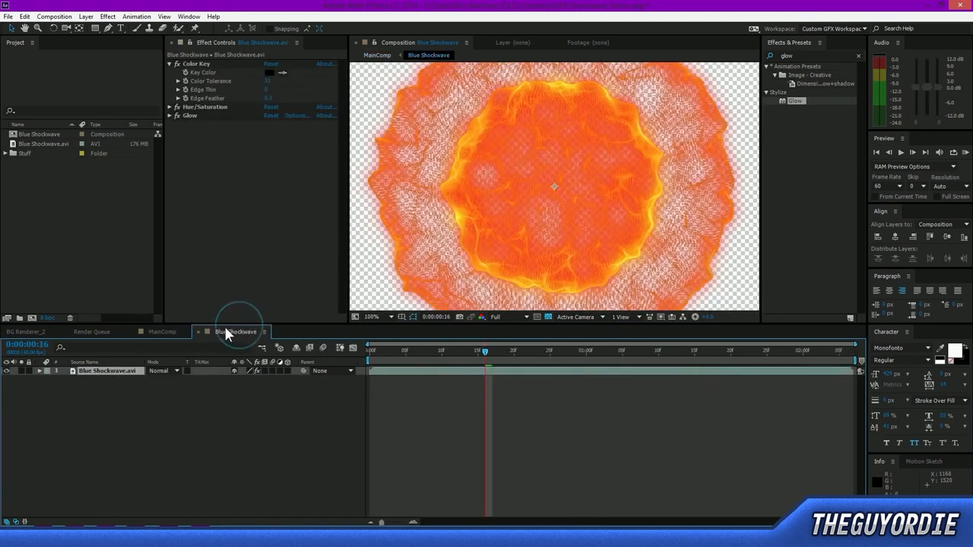
left_click(217, 433)
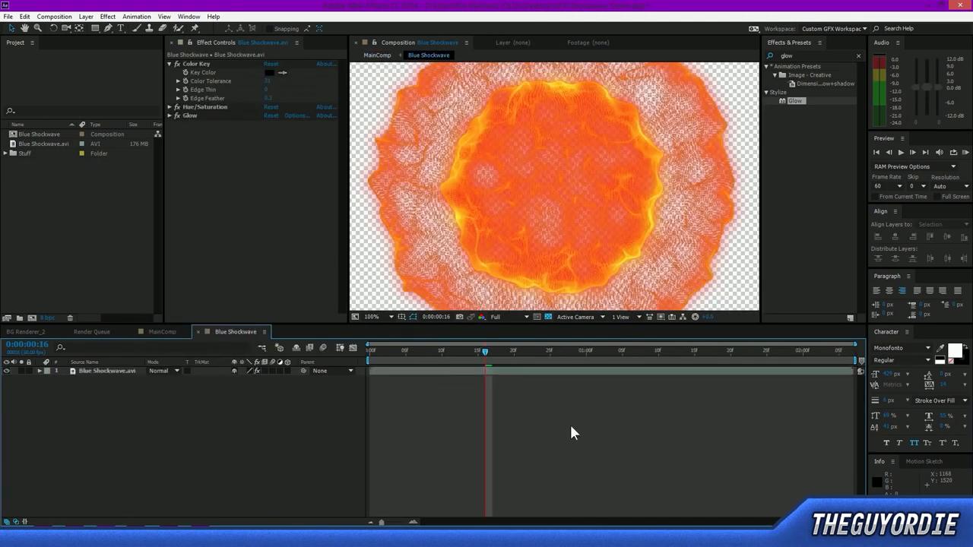
left_click(157, 332)
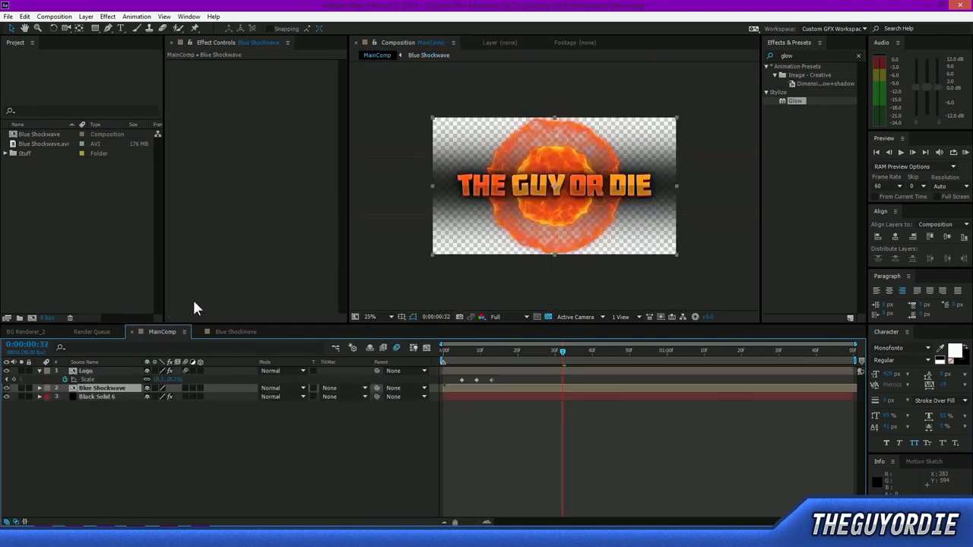
left_click(100, 388)
left_click(418, 97)
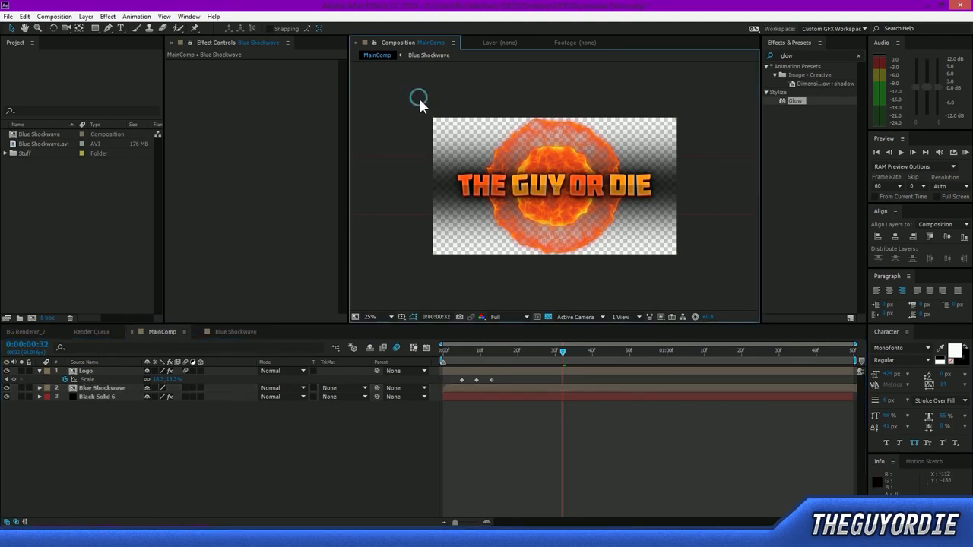
- Select the Blue Shockwave layer in MainComp and step through the logo's impact frames from 0:00:00:05 to 0:00:00:08
left_click(120, 390)
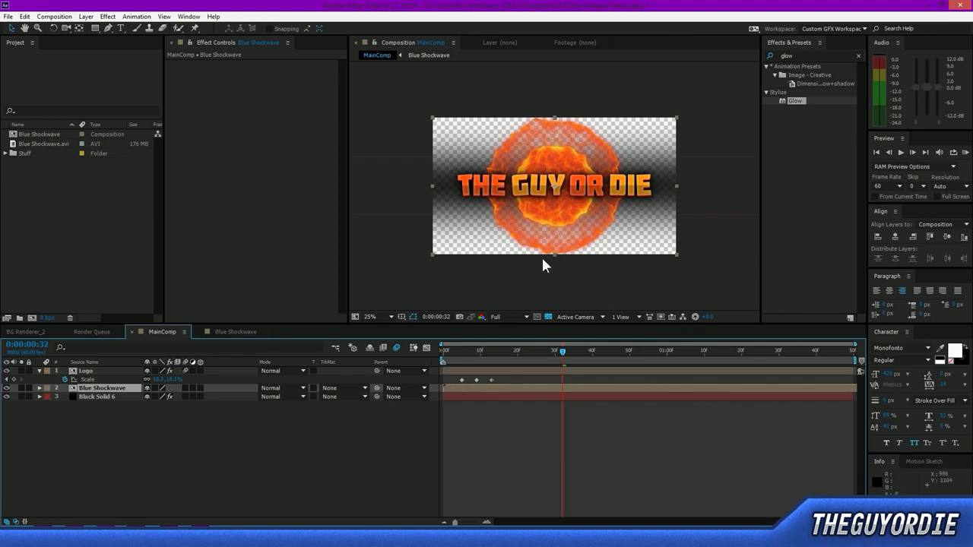
key("period")
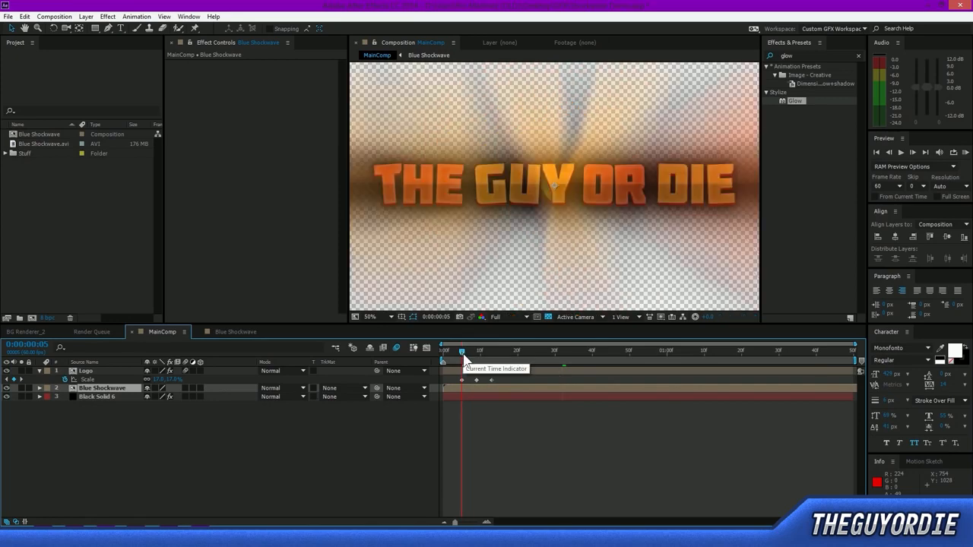
key("Page_Down")
key("Page_Down")
key("Page_Down")
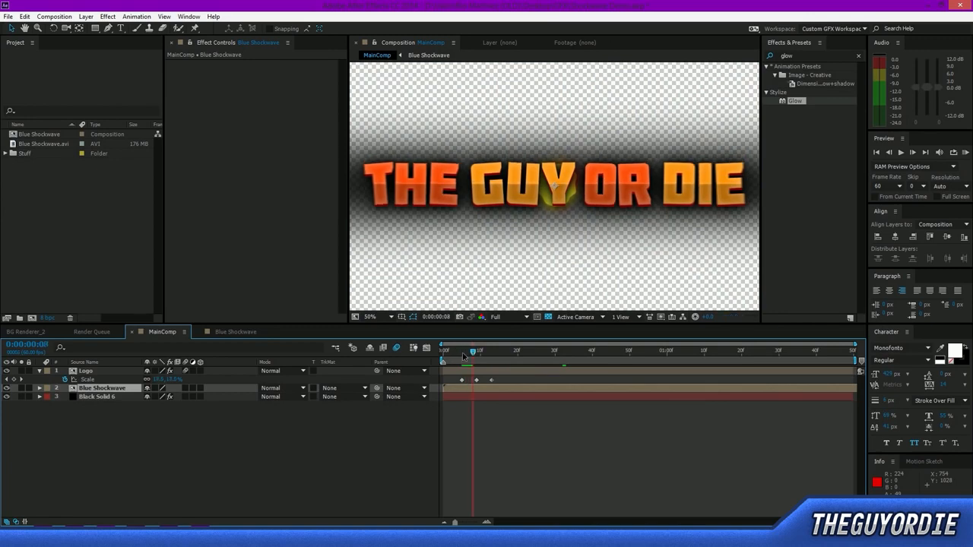
- Lower the MainComp preview resolution to Quarter and shift the Blue Shockwave layer to start just before the logo's impact at 0:00:00:05
left_click(463, 354)
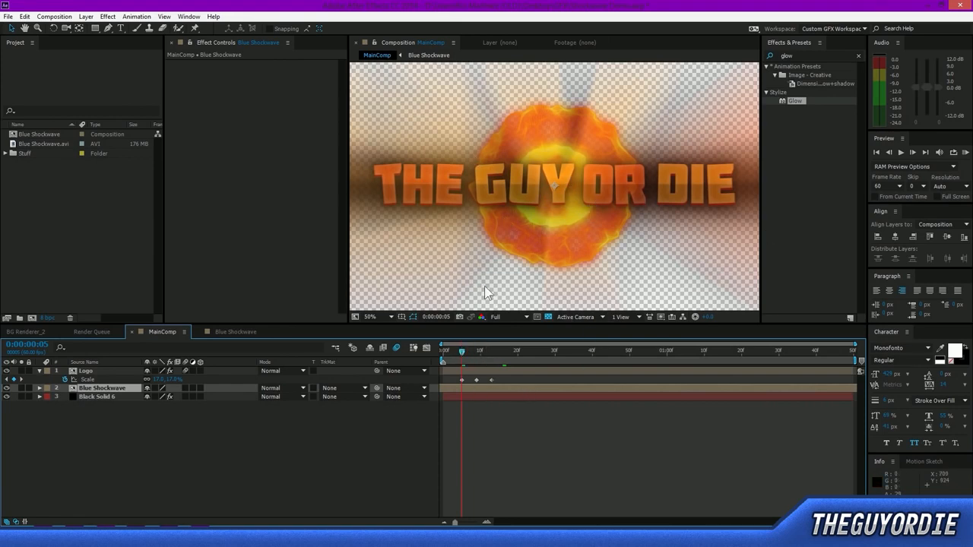
left_click(500, 317)
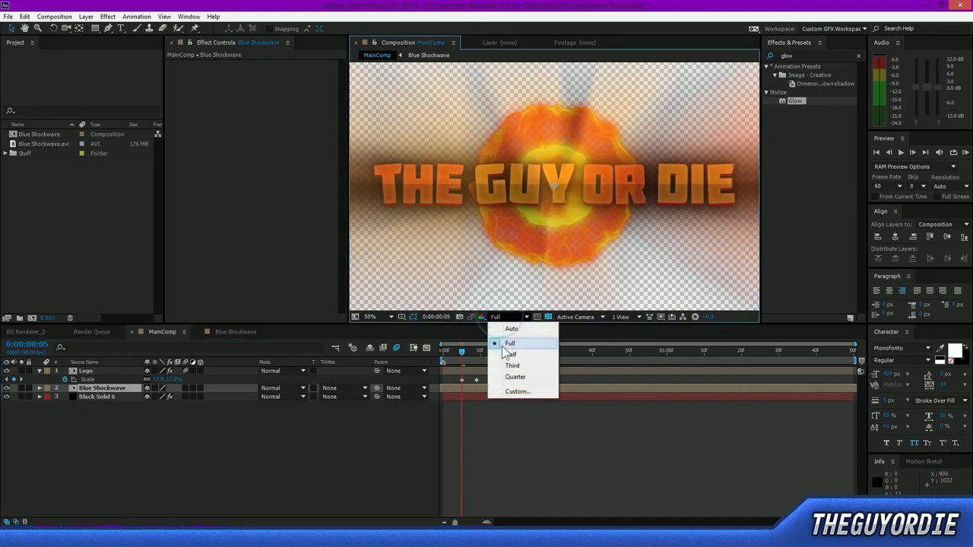
left_click(515, 378)
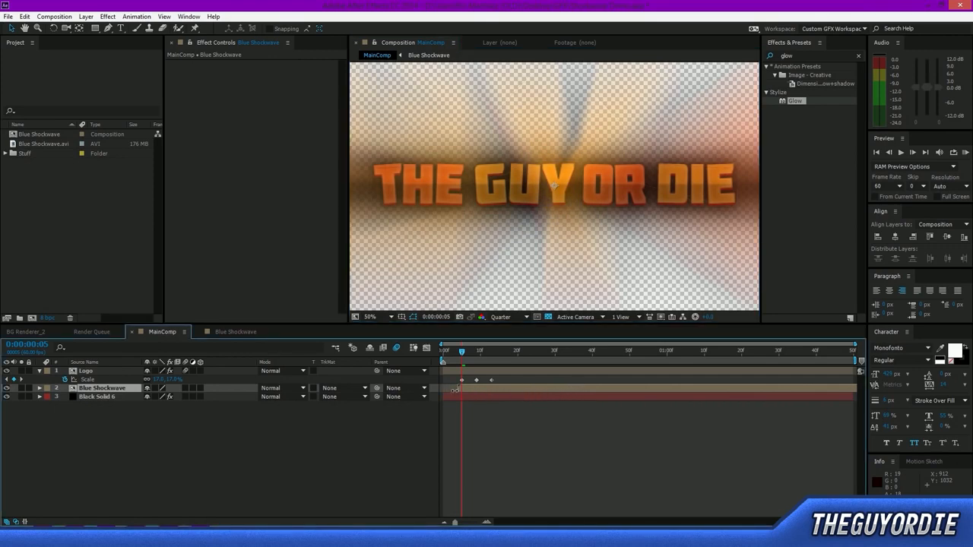
- Enable time remapping on the Blue Shockwave layer in MainComp
key("ctrl+alt+t")
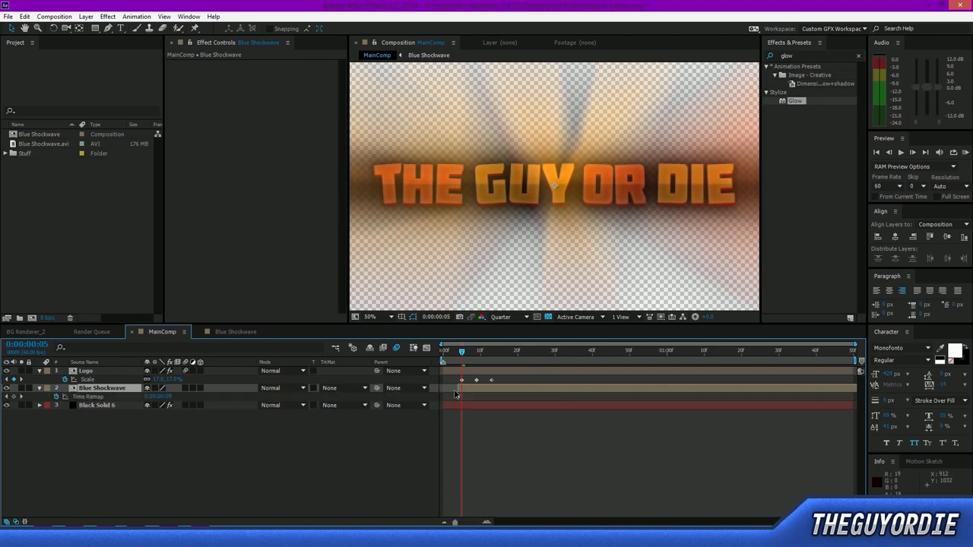
right_click(110, 380)
right_click(107, 388)
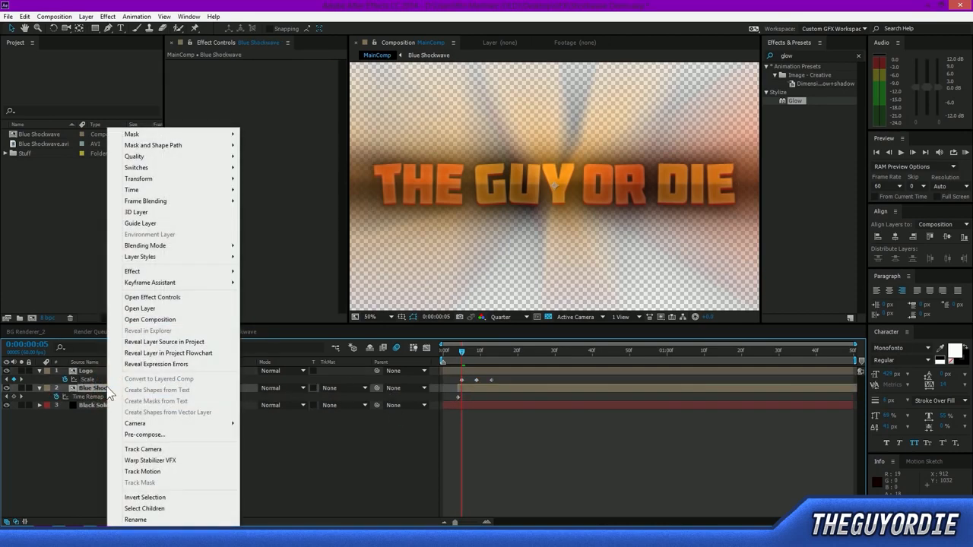
mouse_move(163, 192)
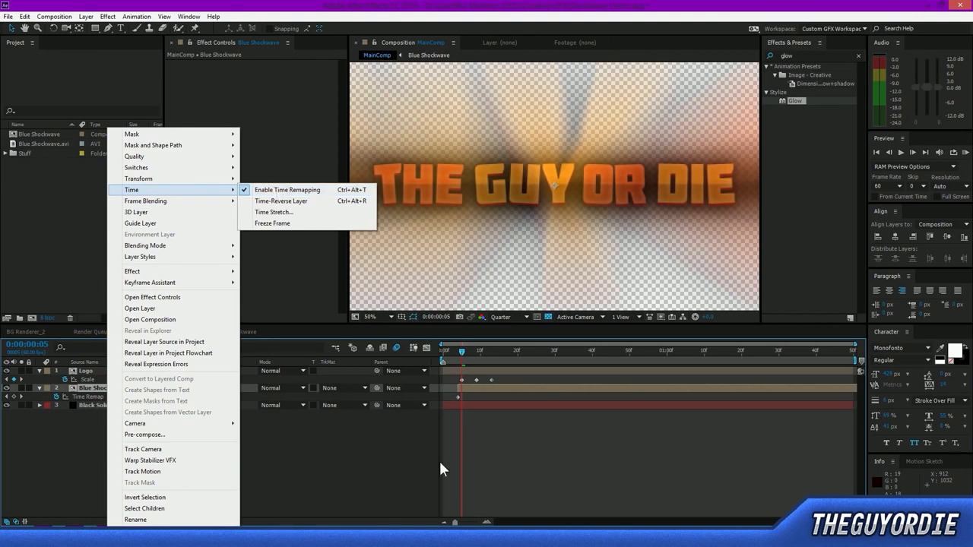
left_click(369, 451)
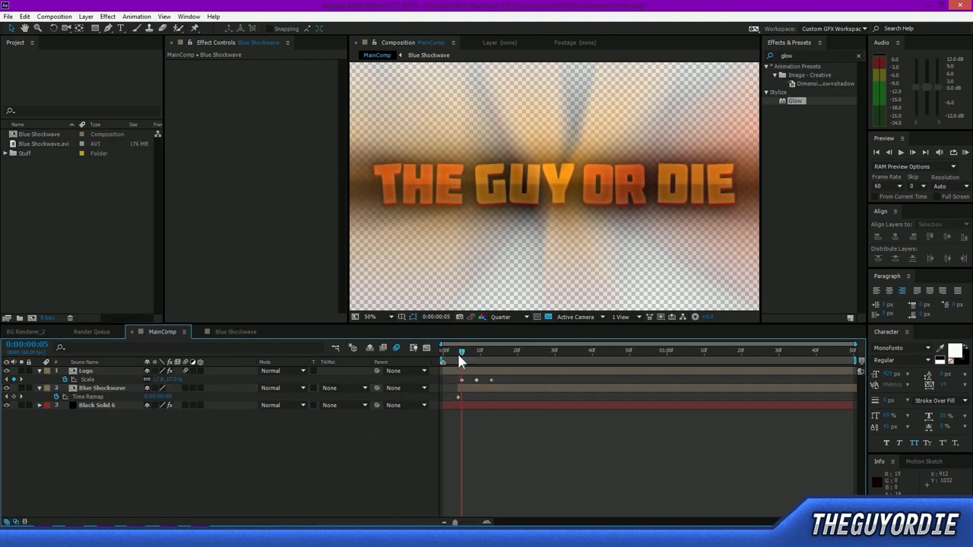
- Find where the shockwave has faded out at 0:00:01:40 and add a Time Remap keyframe there on the Blue Shockwave layer
left_click(598, 352)
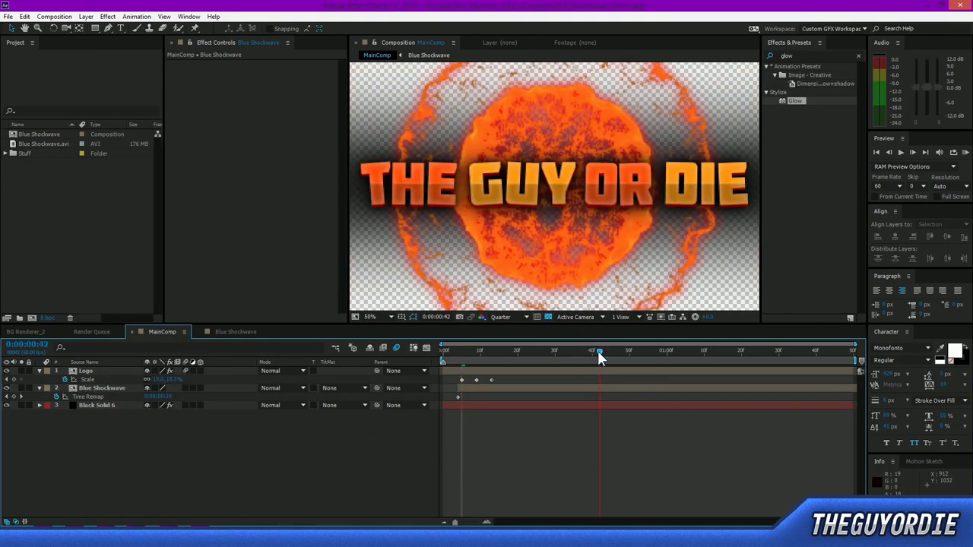
key("KP_0")
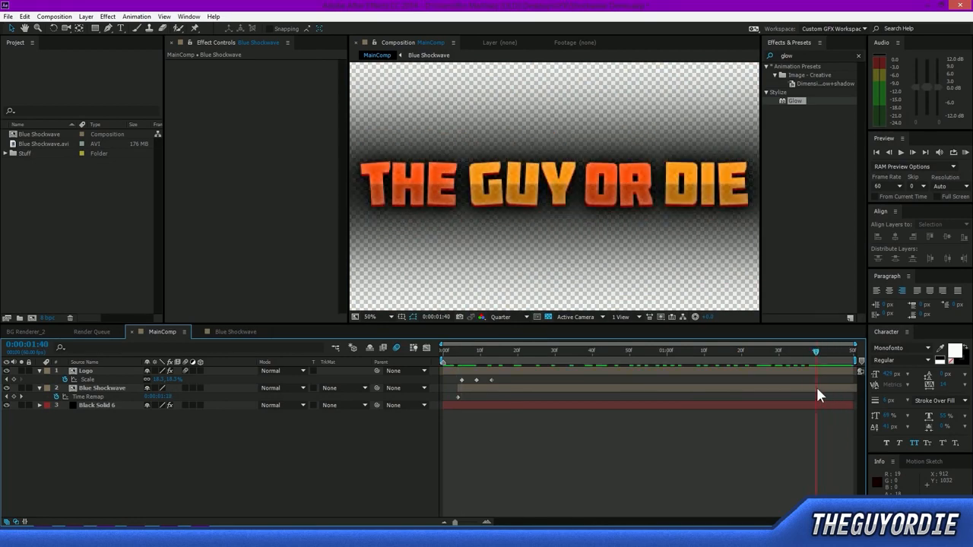
left_click(817, 389)
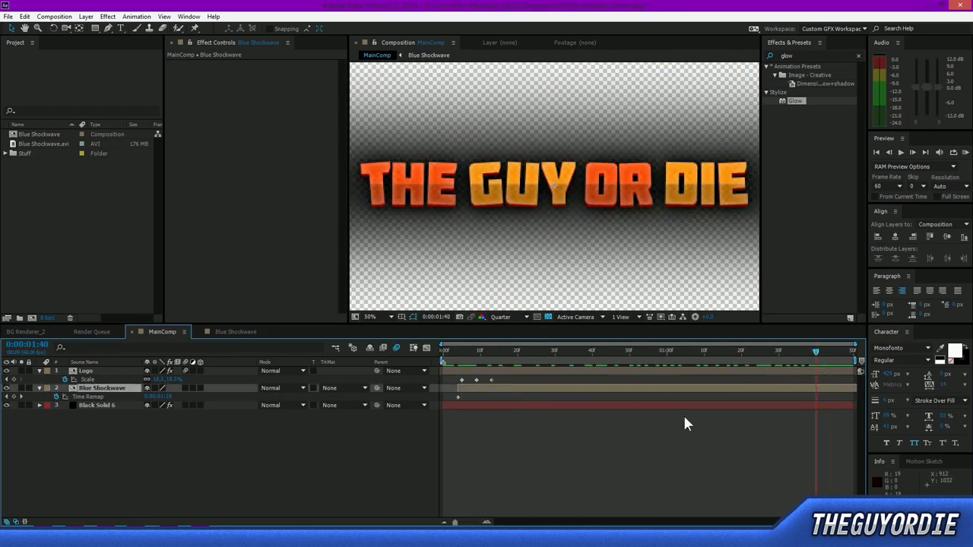
left_click(13, 396)
left_click(824, 428)
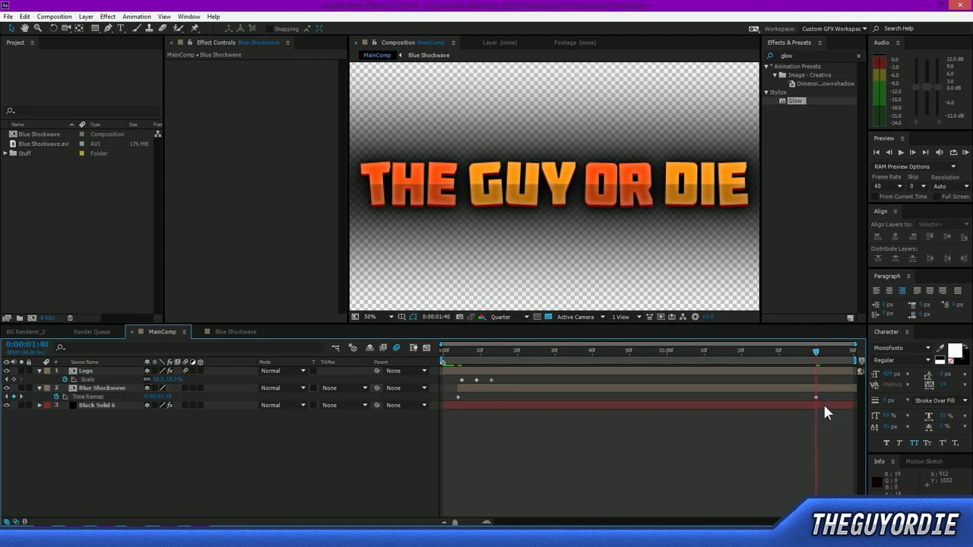
- Speed up the shockwave by moving its ending Time Remap keyframe to the logo's last Scale keyframe, and scrub the result
left_click(815, 398)
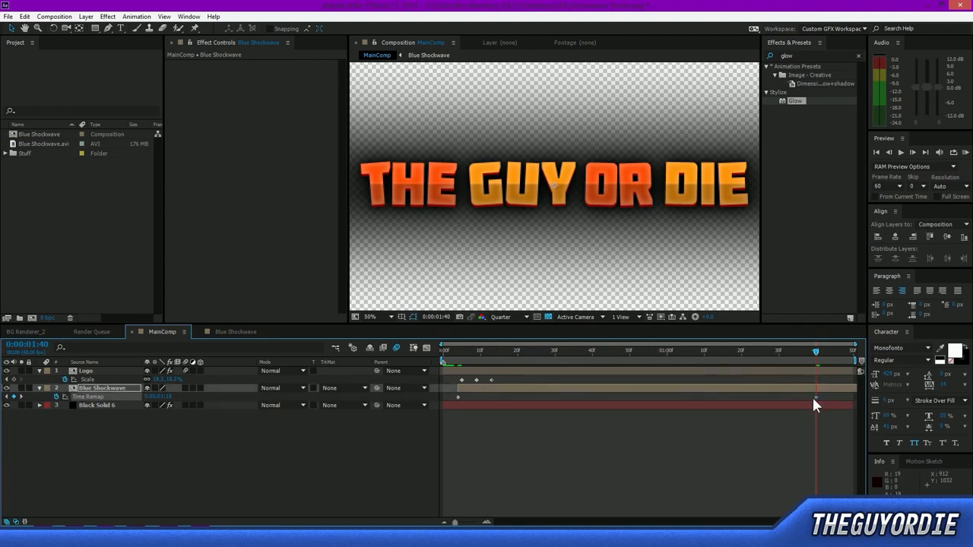
left_click(816, 398)
left_click_drag(462, 346, 472, 364)
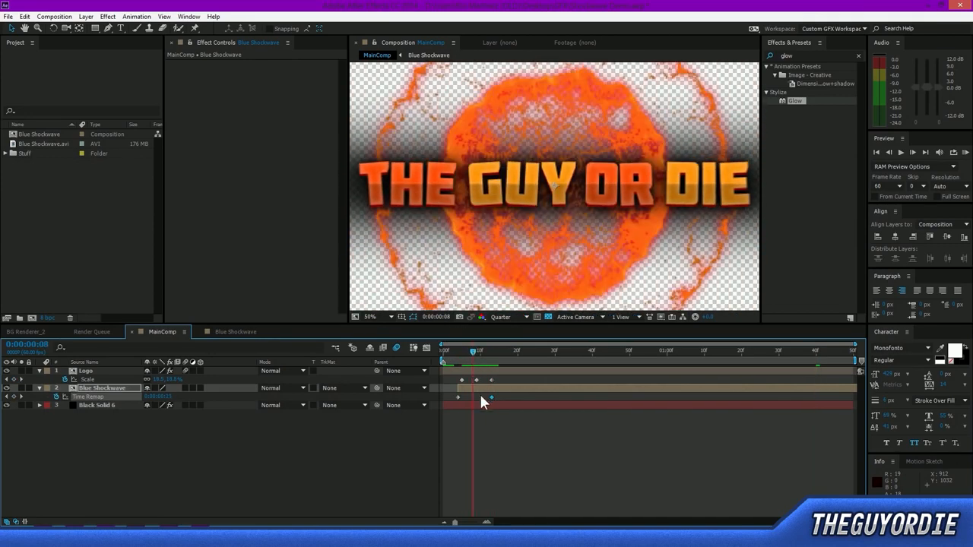
- Slow the shockwave slightly by moving the Blue Shockwave layer's ending Time Remap keyframe to about 0:00:00:19, and scrub the result
key("Delete")
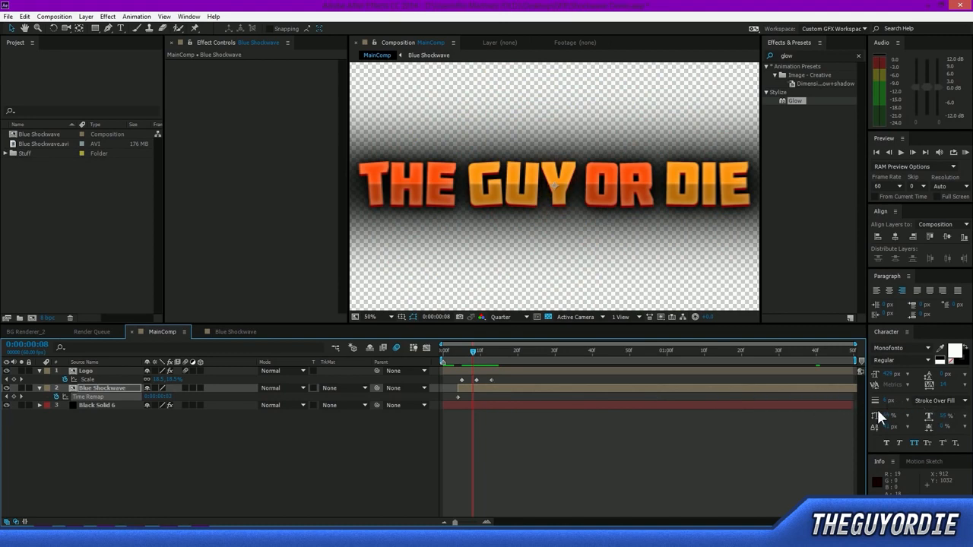
key("ctrl+z")
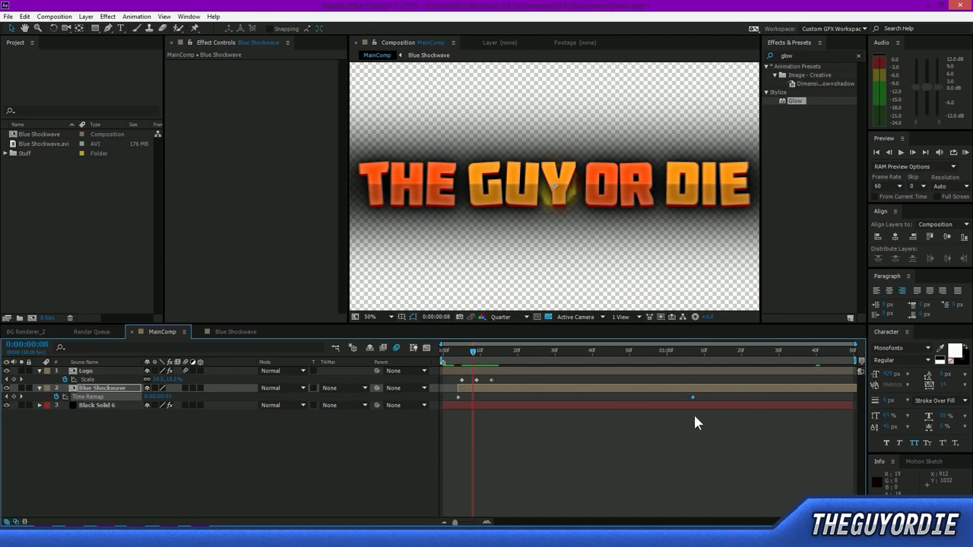
left_click_drag(669, 401, 499, 403)
left_click_drag(474, 353, 511, 396)
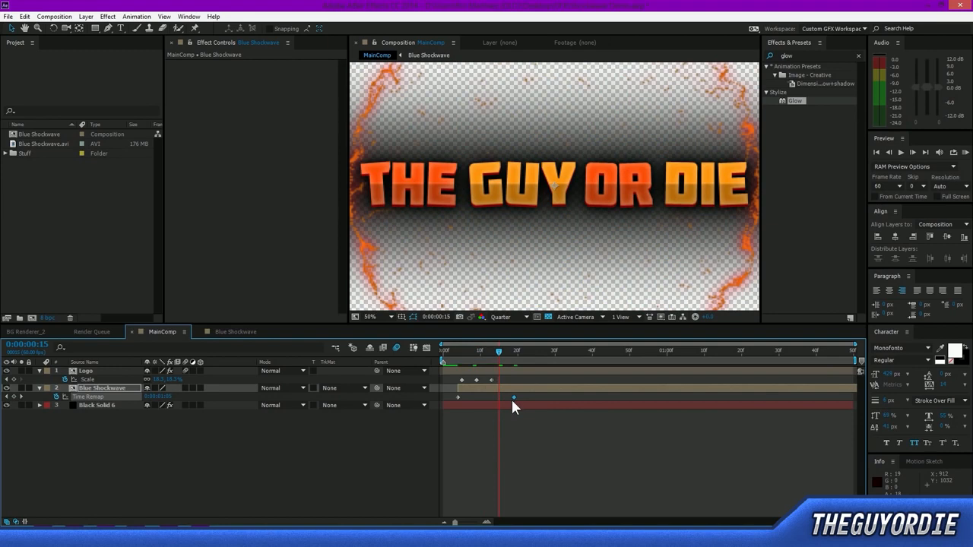
- Set the MainComp preview resolution to Full and run a RAM preview of the shockwave timing
left_click(522, 318)
left_click(528, 344)
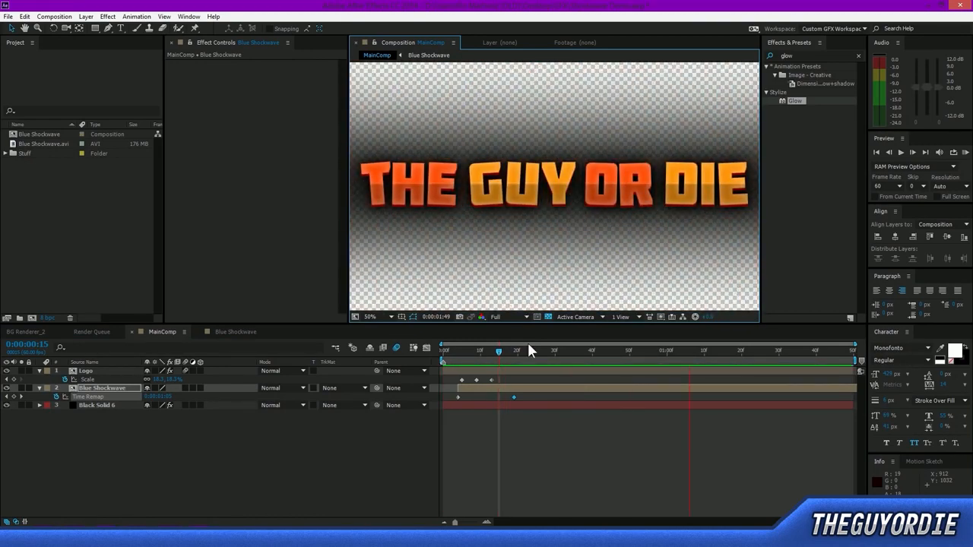
key("KP_0")
key("KP_0")
key("KP_0")
key("KP_0")
key("KP_0")
key("KP_0")
key("KP_0")
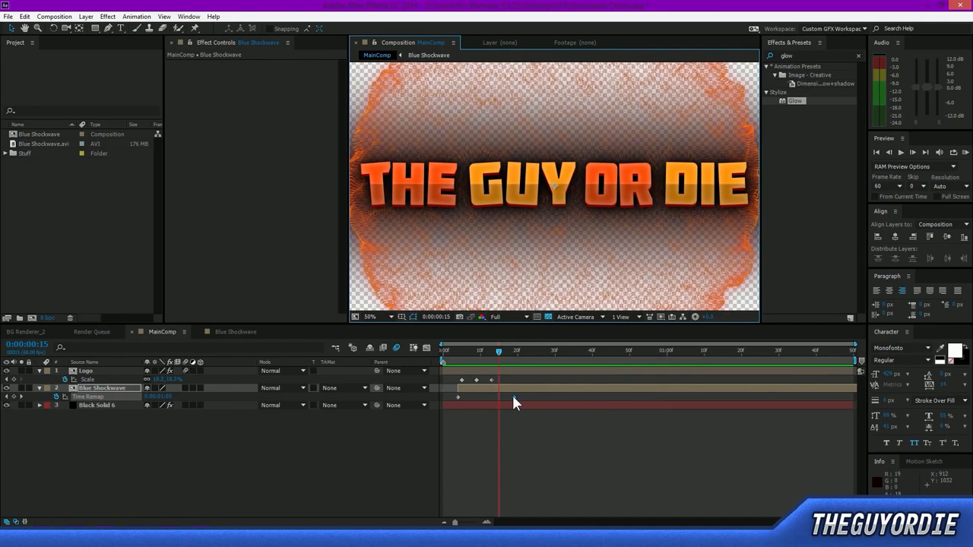
- Move the Blue Shockwave layer's ending Time Remap keyframe to about 0:00:00:53 and shift the layer about 5 frames earlier
left_click_drag(514, 396, 643, 412)
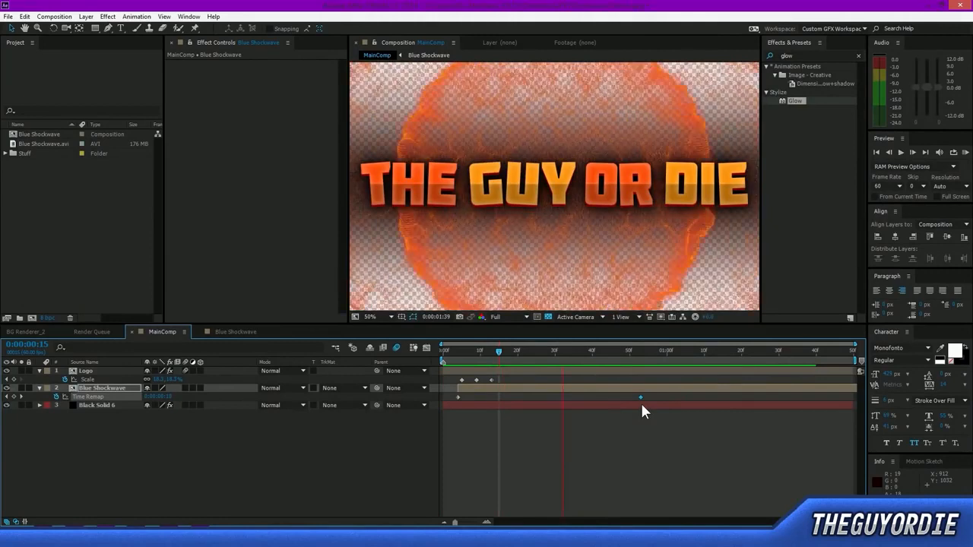
key("space")
left_click_drag(500, 356, 482, 384)
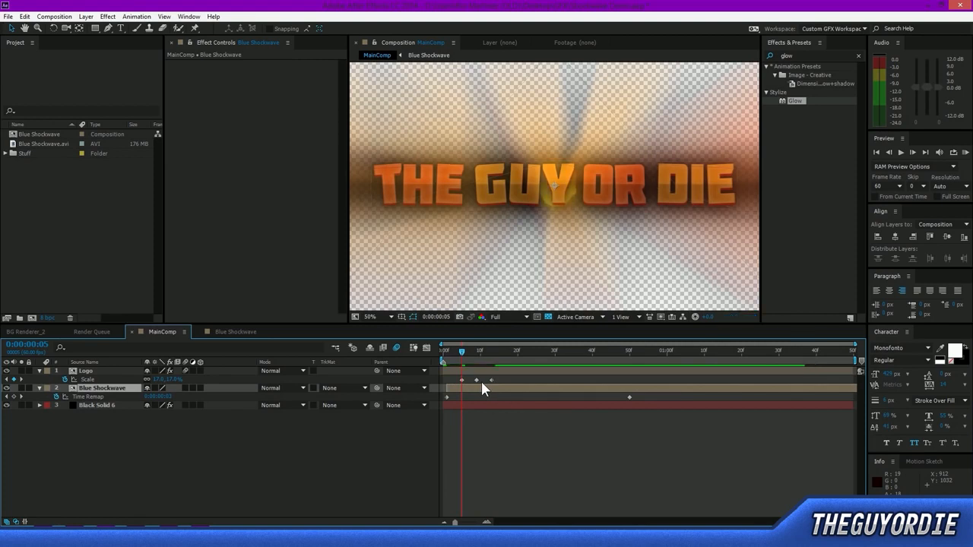
left_click(481, 382)
left_click(483, 385)
left_click_drag(483, 385, 480, 385)
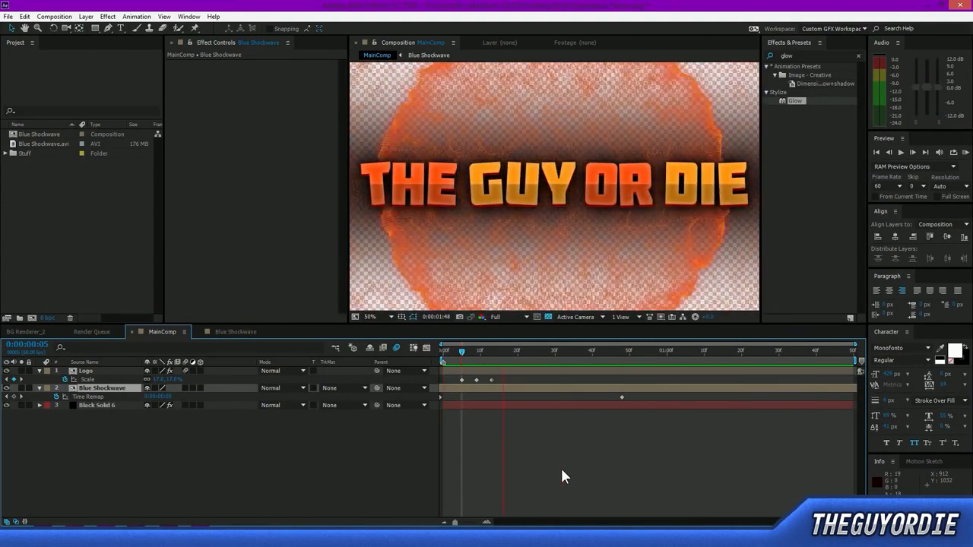
- Review the MainComp animation in a maximized composition view fitted to the window, and scrub the shockwave in the normal layout
key("grave")
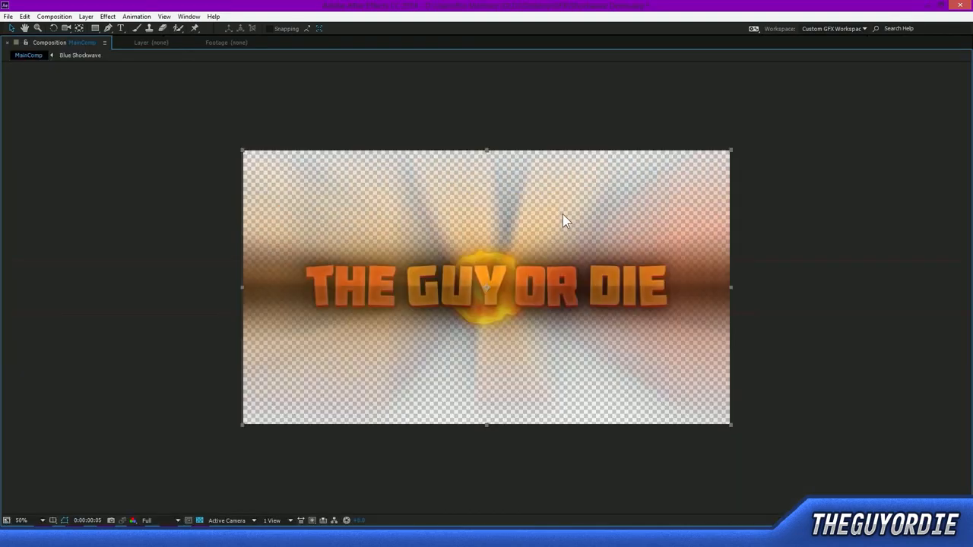
key("alt+slash")
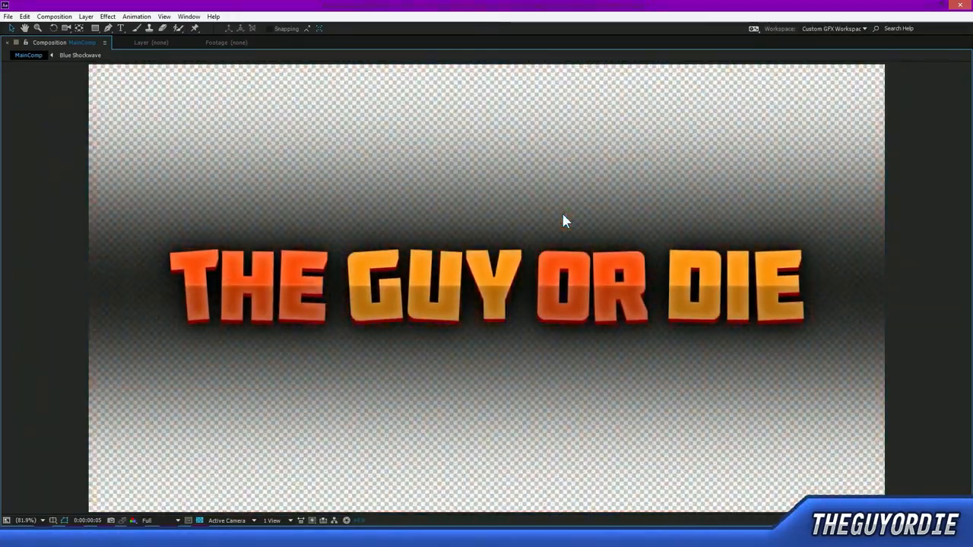
key("grave")
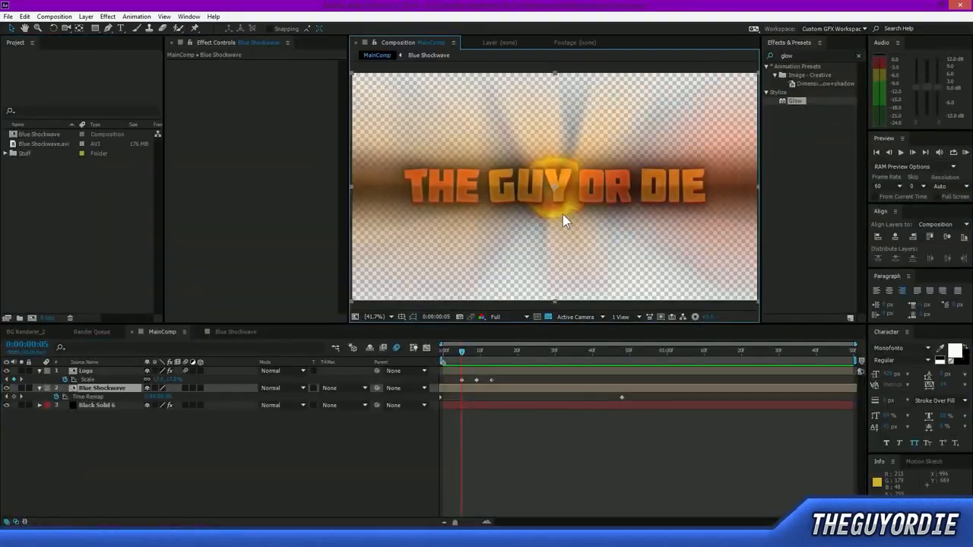
left_click_drag(466, 352, 693, 370)
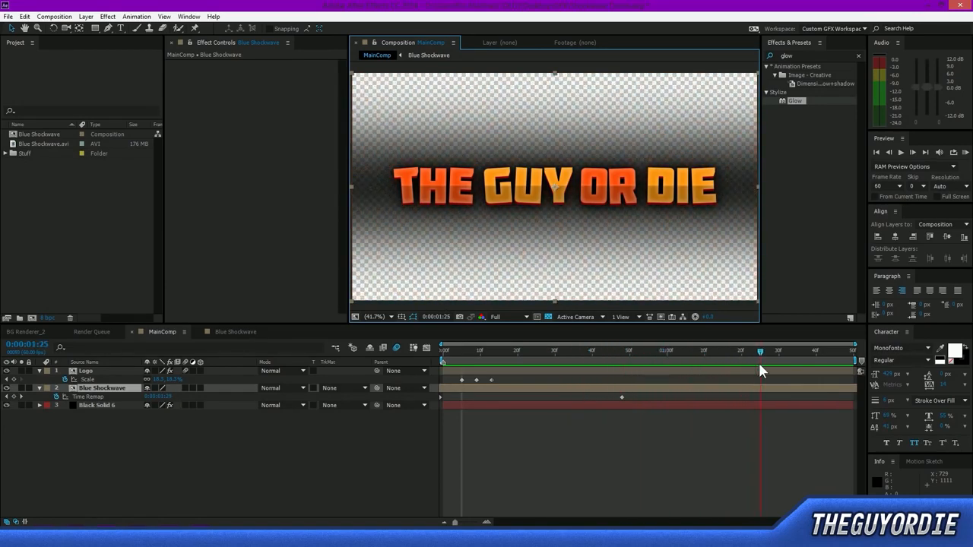
left_click_drag(759, 363, 531, 342)
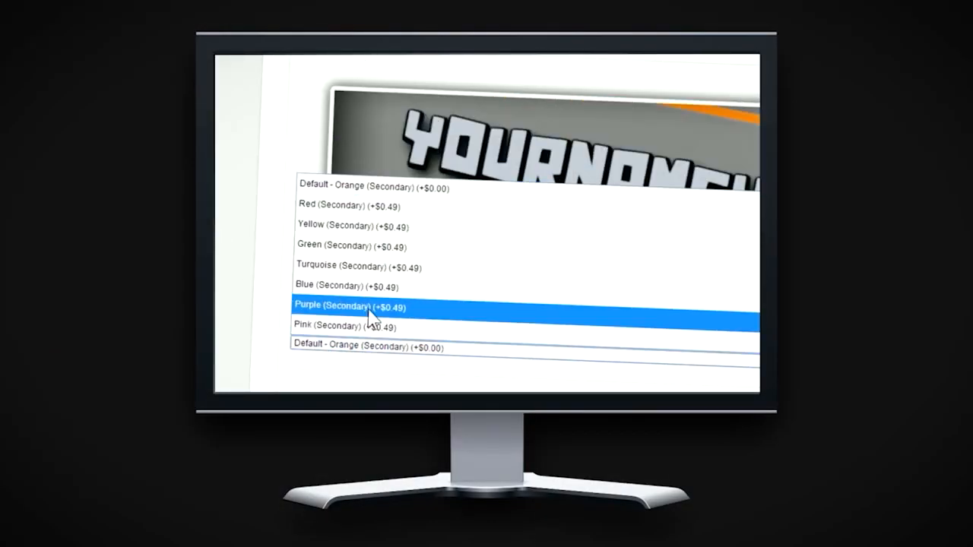
left_click(372, 307)
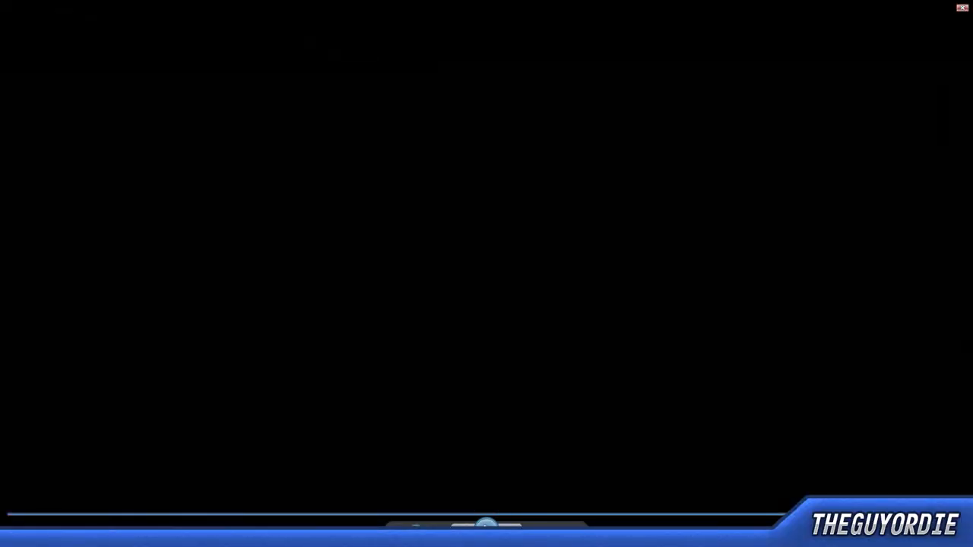
- Switch to the media player and skip through the MCUniverse_Intro_5_TextFix.mp4 video full screen to review its shockwave effects
left_click(672, 516)
left_click(508, 515)
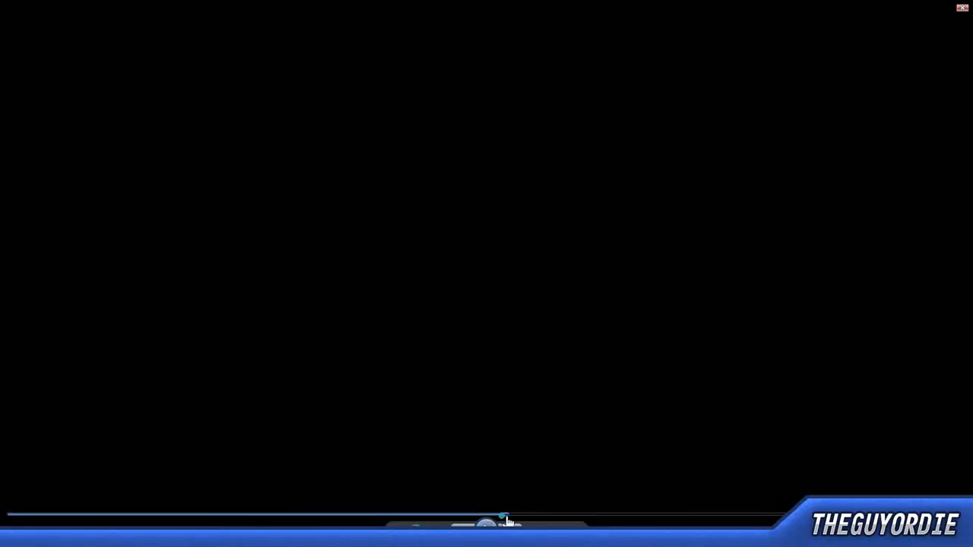
left_click(487, 524)
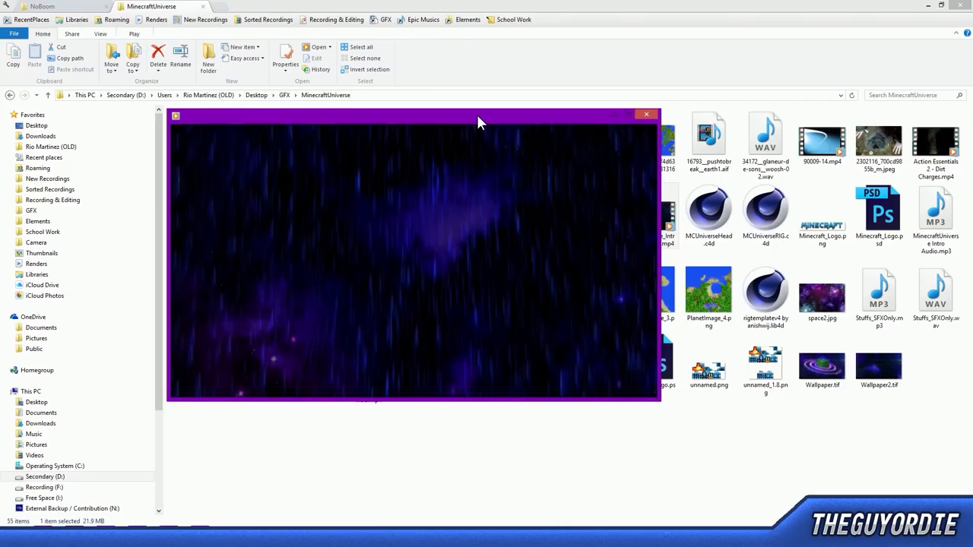
double_click(450, 180)
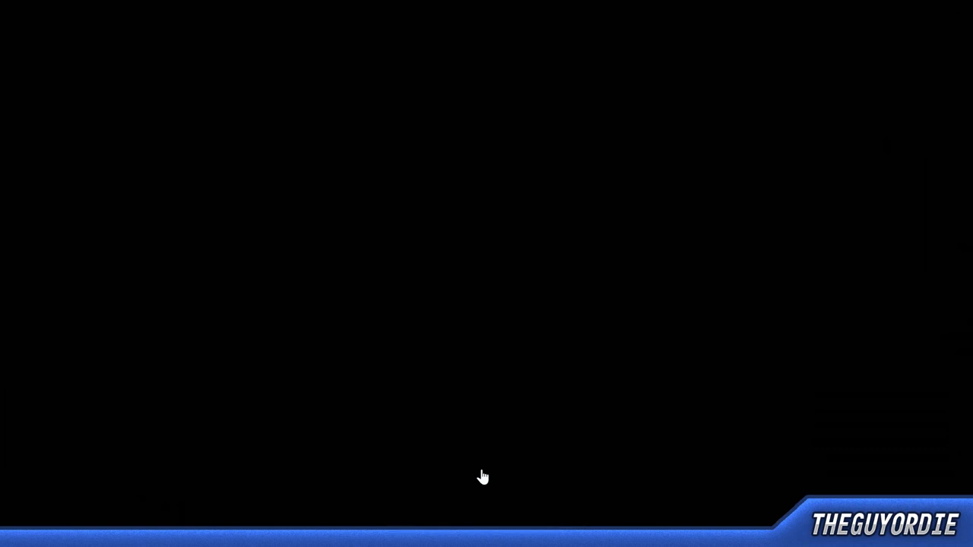
double_click(487, 315)
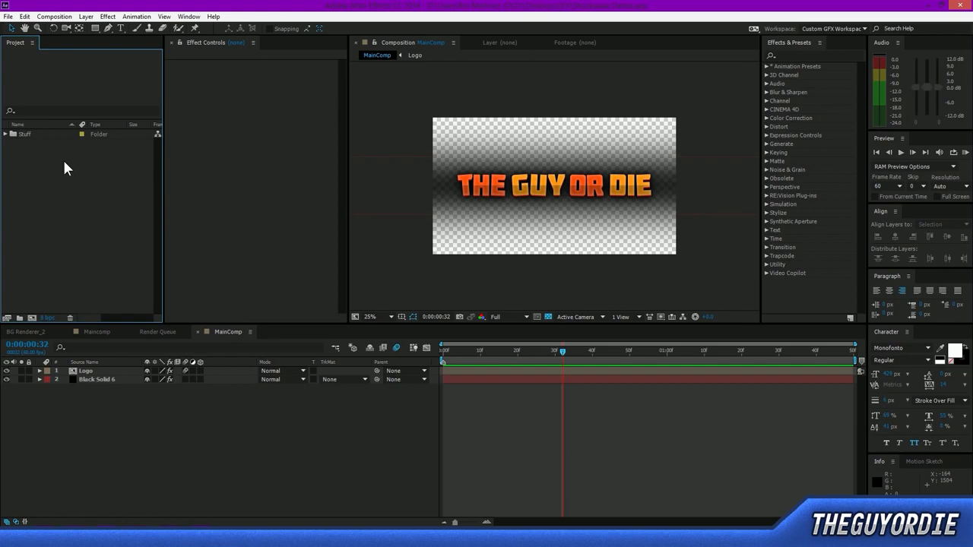
key("alt+Tab")
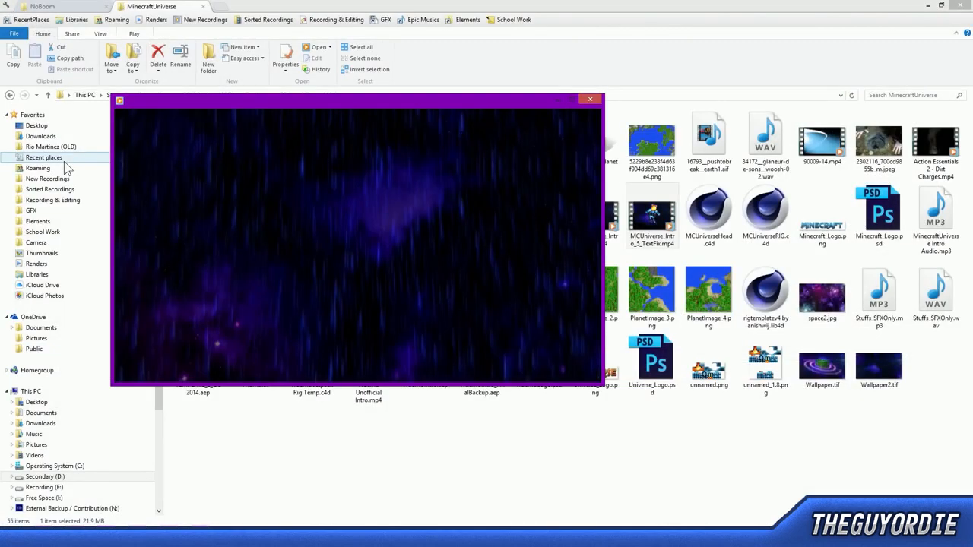